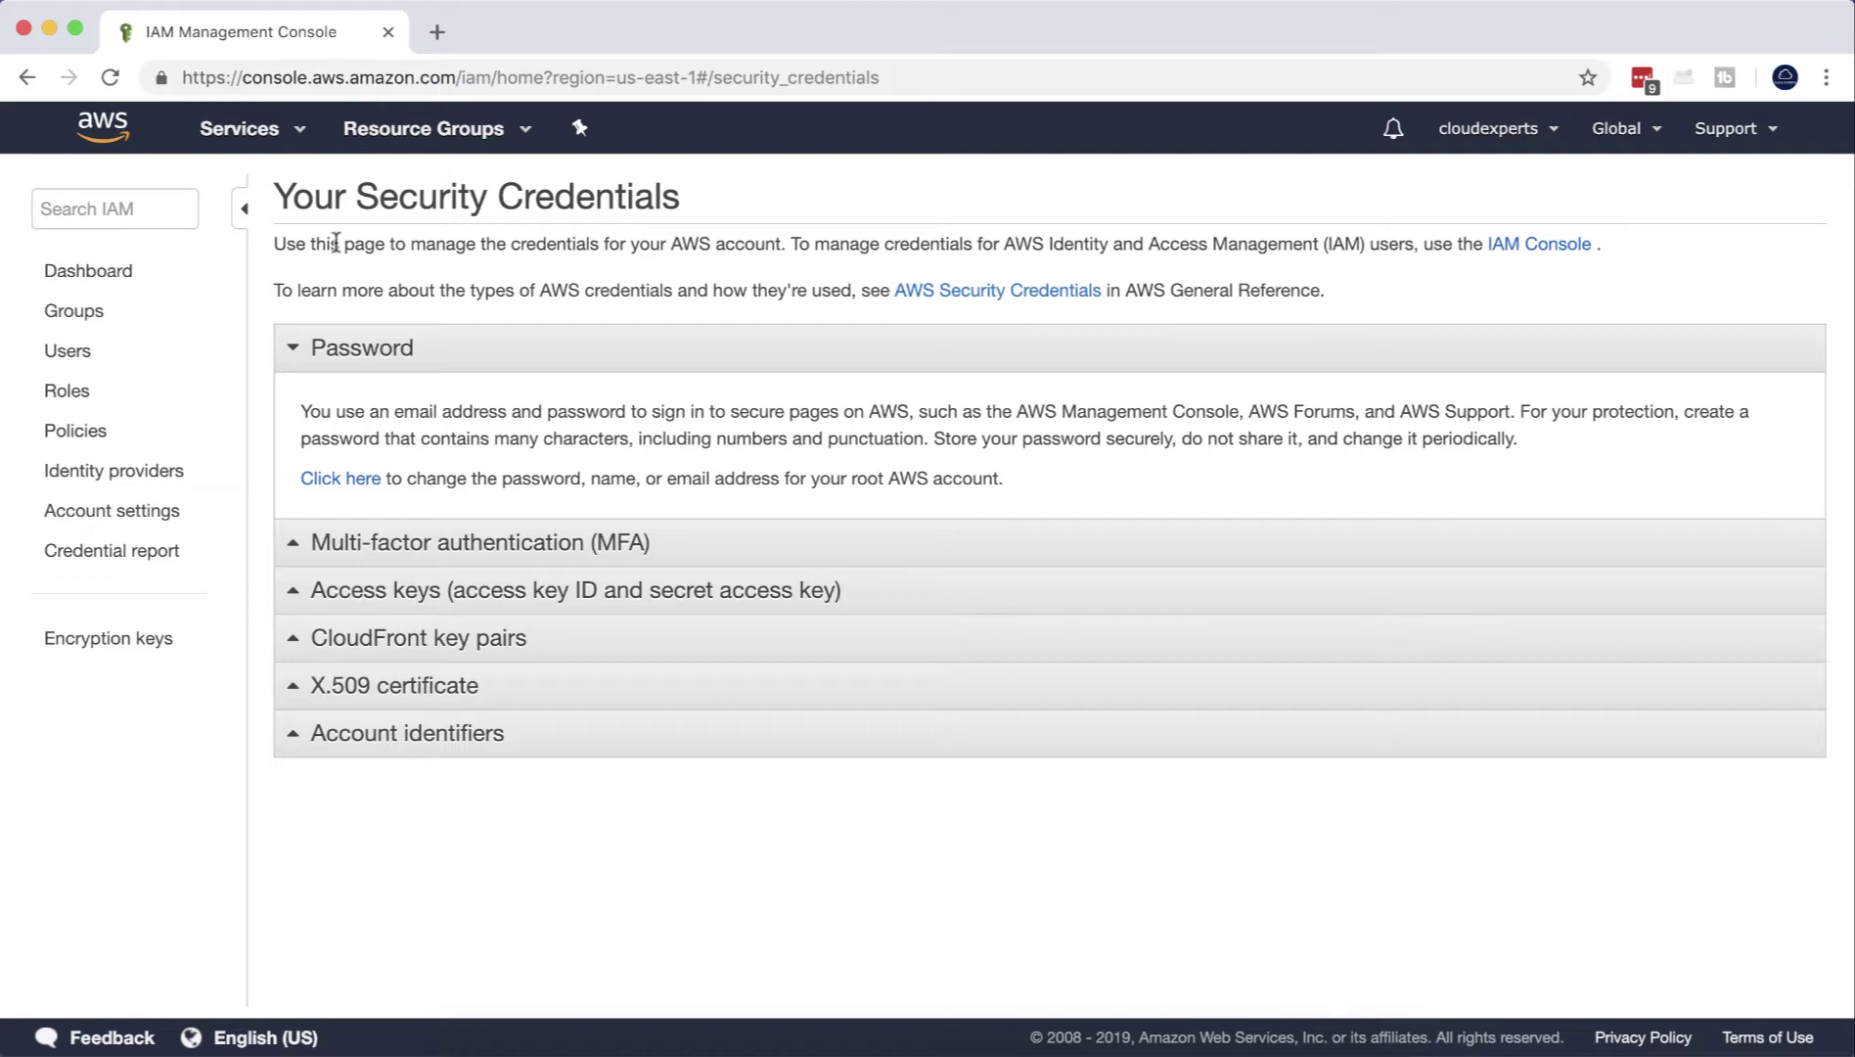
# - Start adding an IAM user named cloudexpert with AWS Management Console access, keeping the autogenerated password and required password reset
pyautogui.click(118, 272)
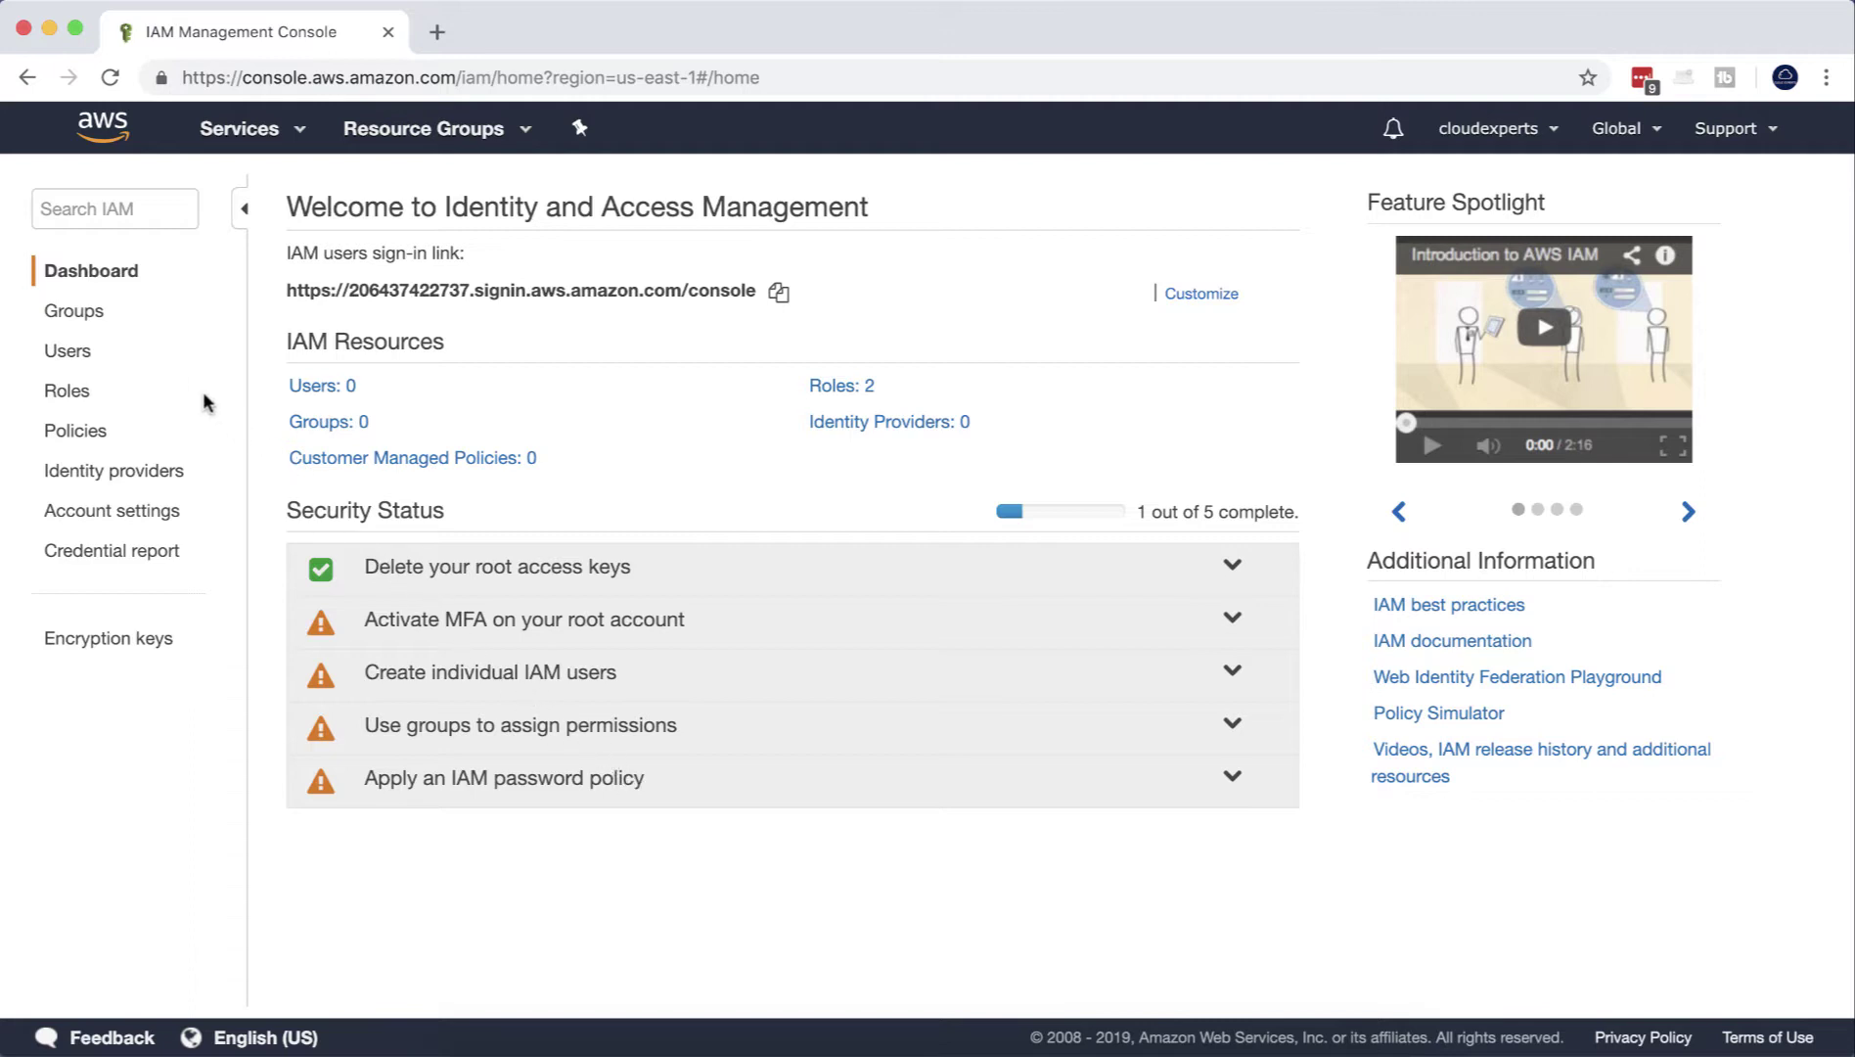
pyautogui.click(86, 355)
pyautogui.click(330, 194)
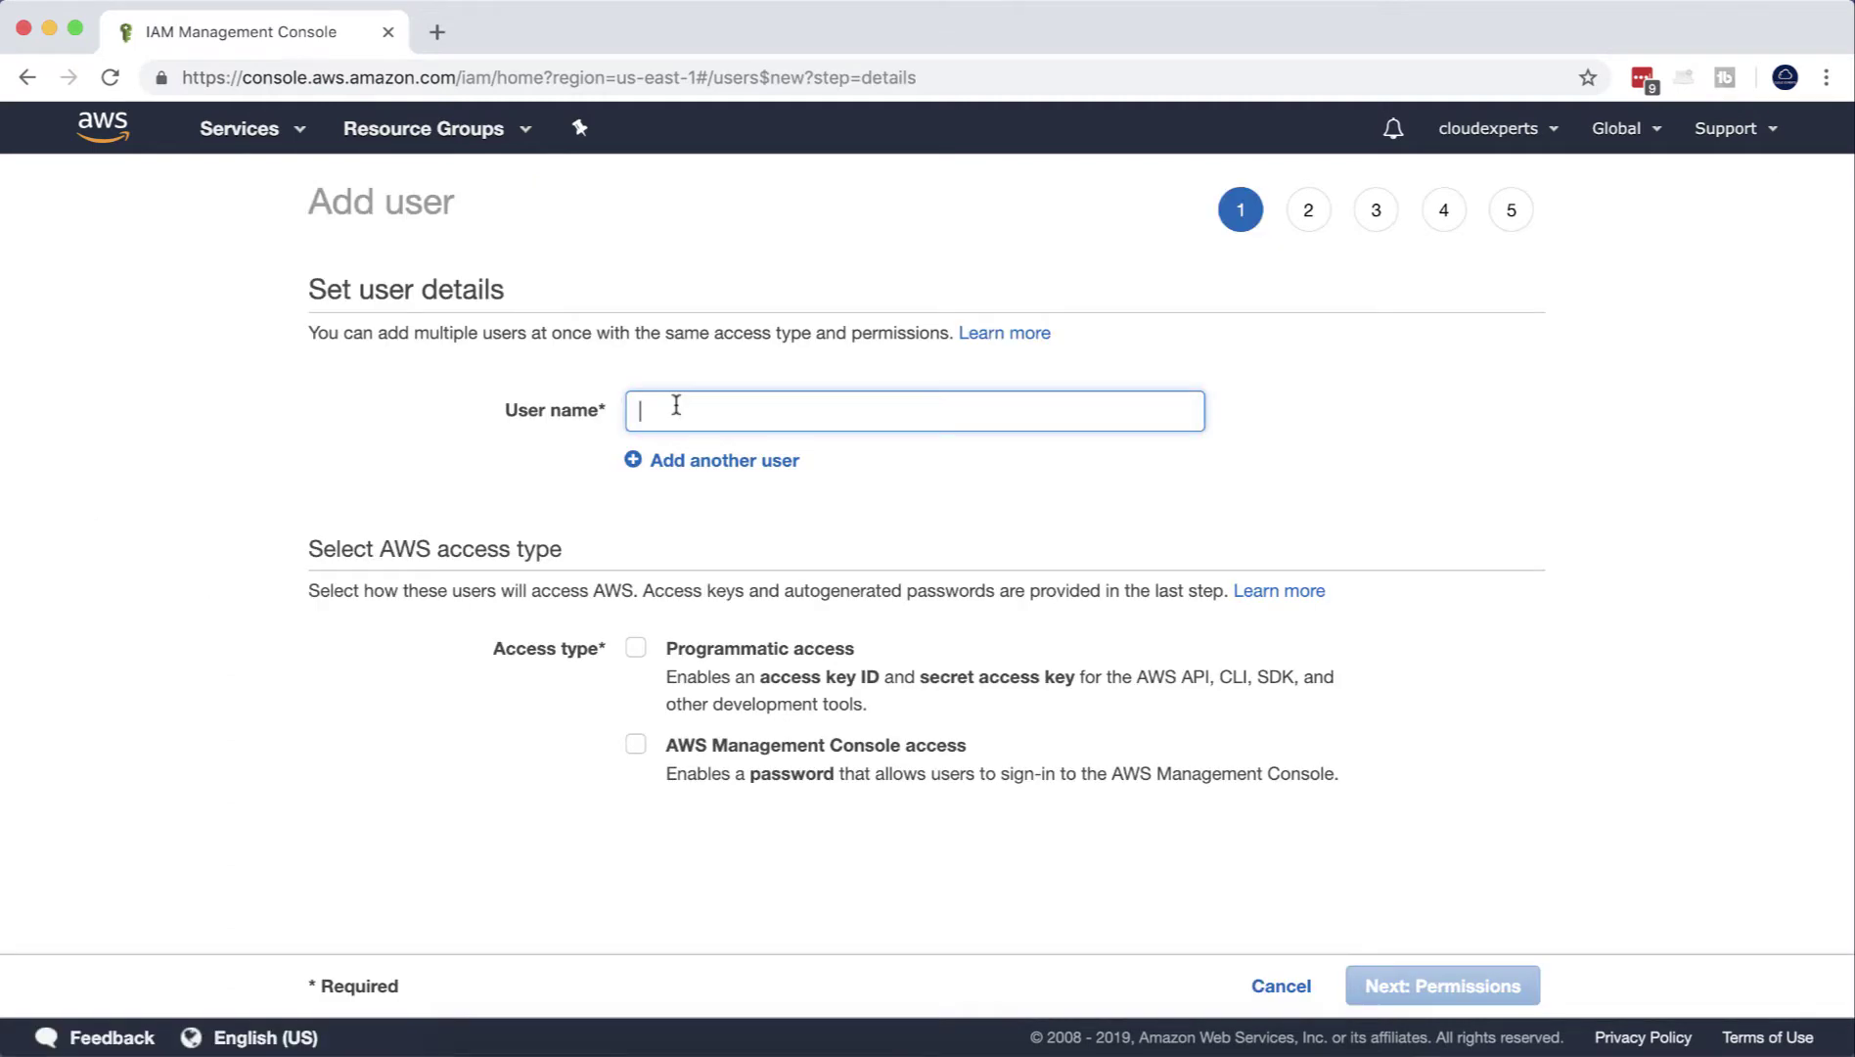
pyautogui.write('cloudexpert')
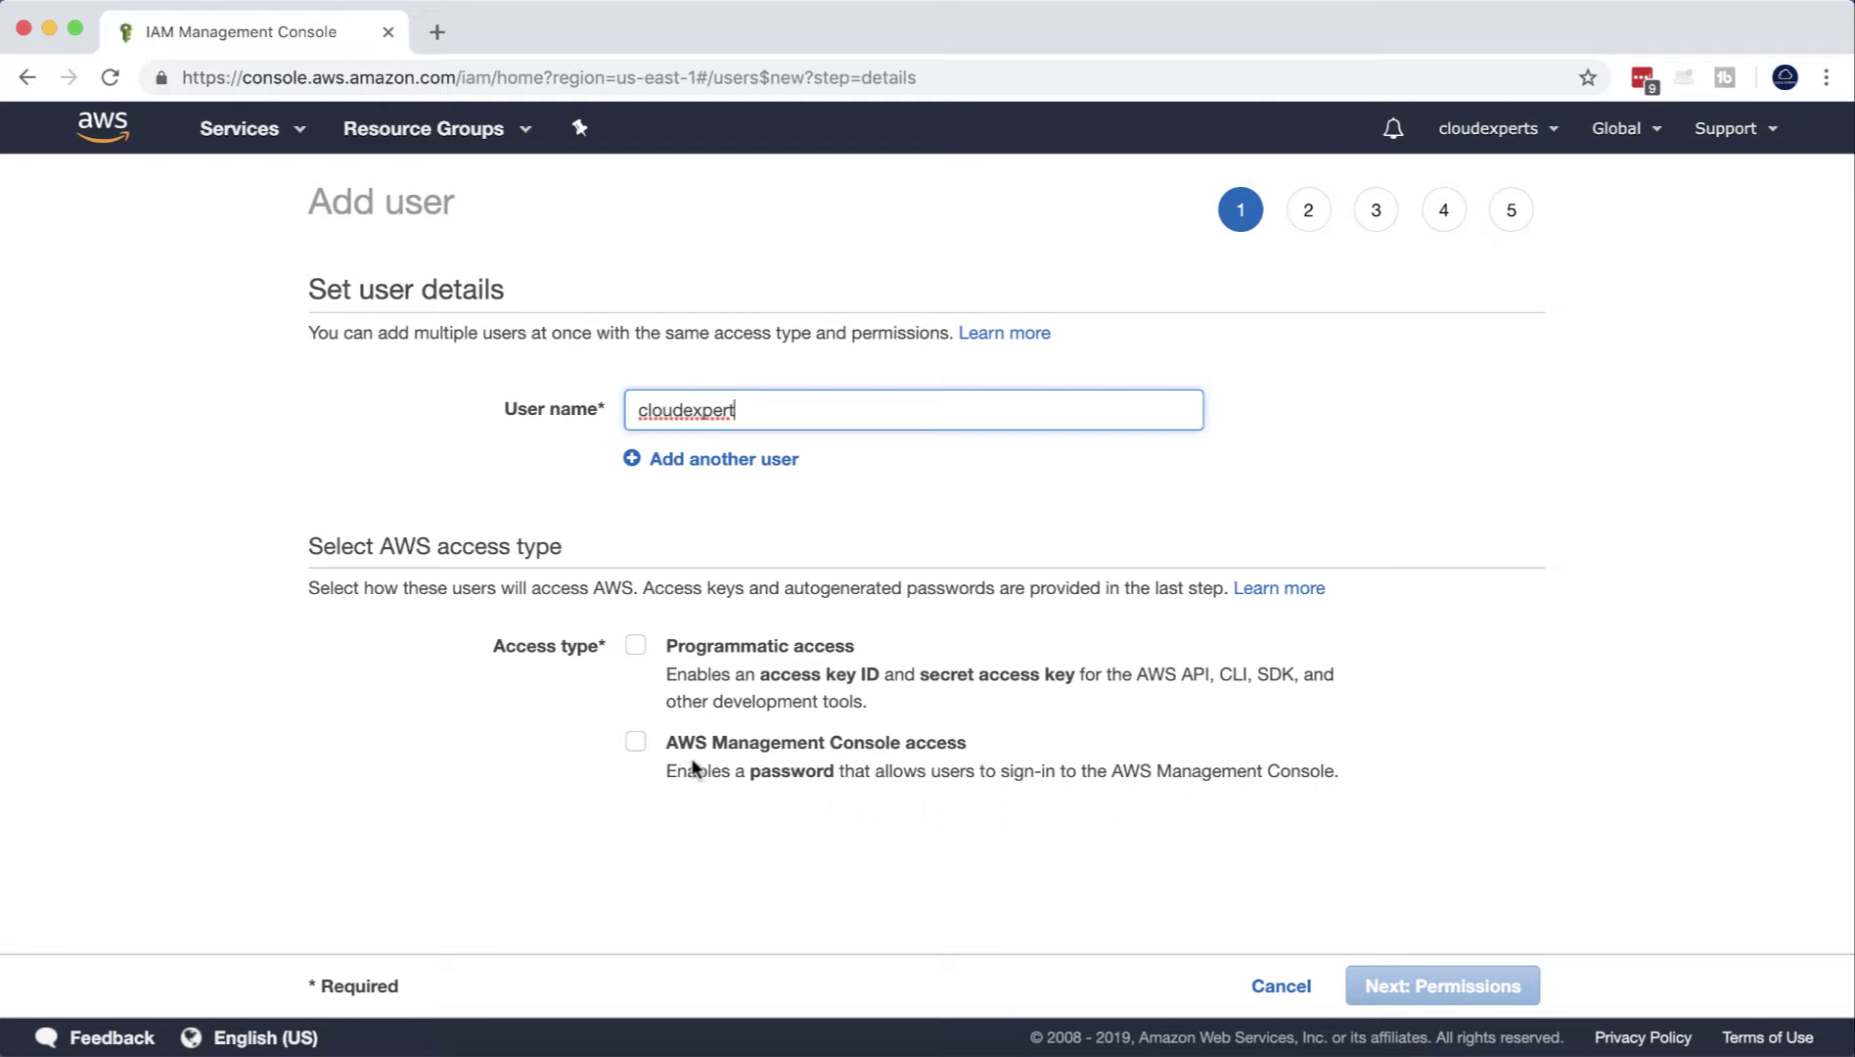
pyautogui.click(636, 742)
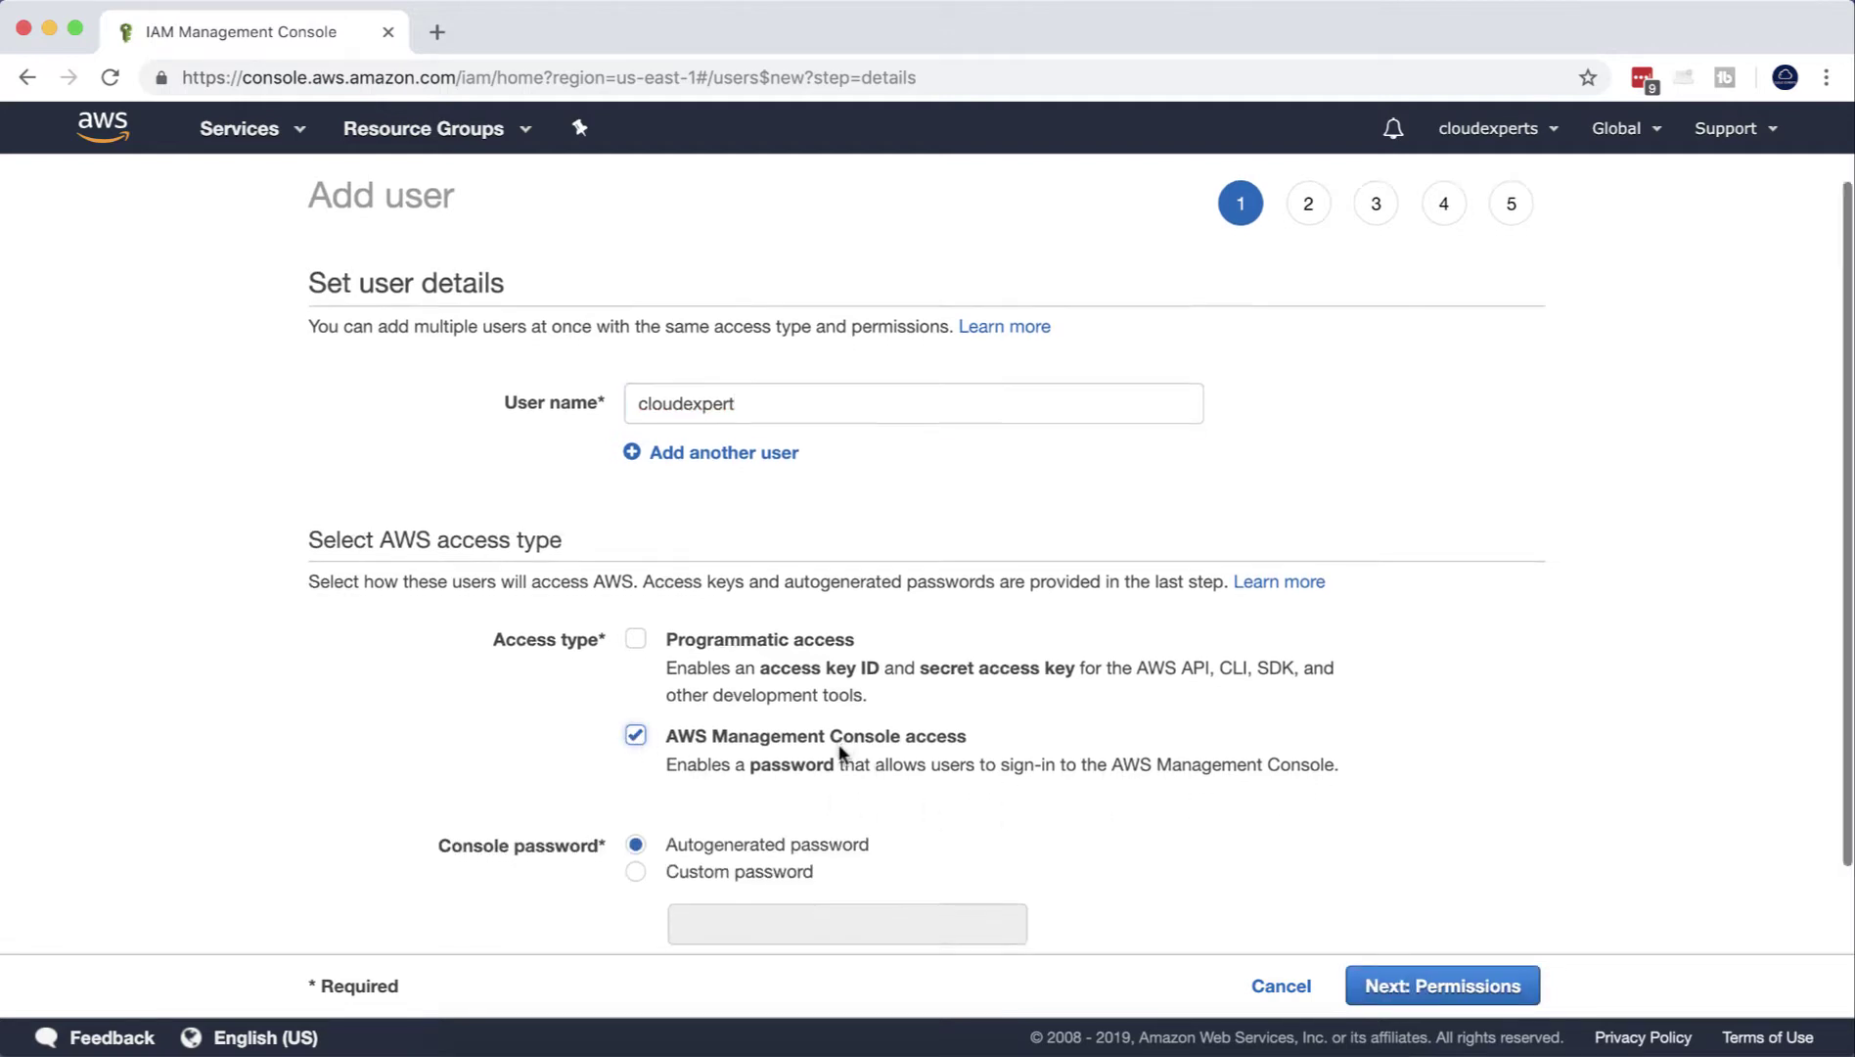
pyautogui.scroll(-3, 839, 751)
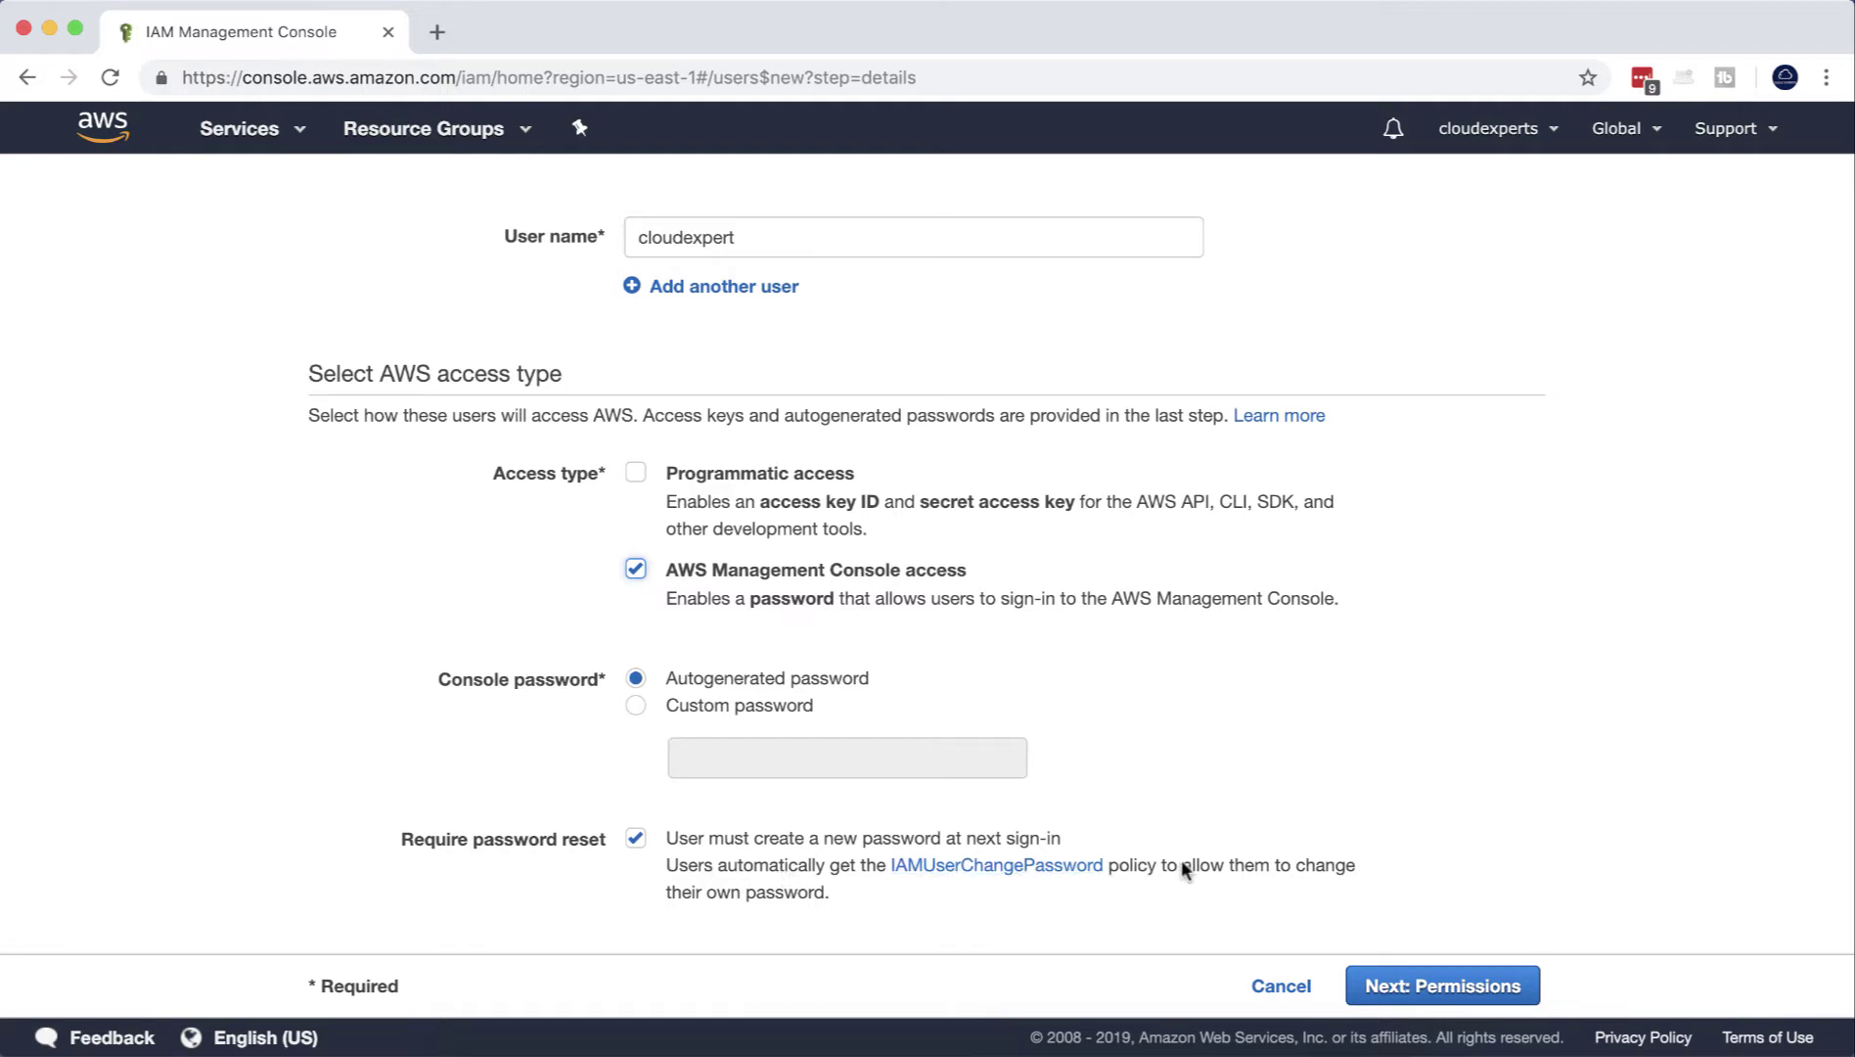
pyautogui.click(1385, 984)
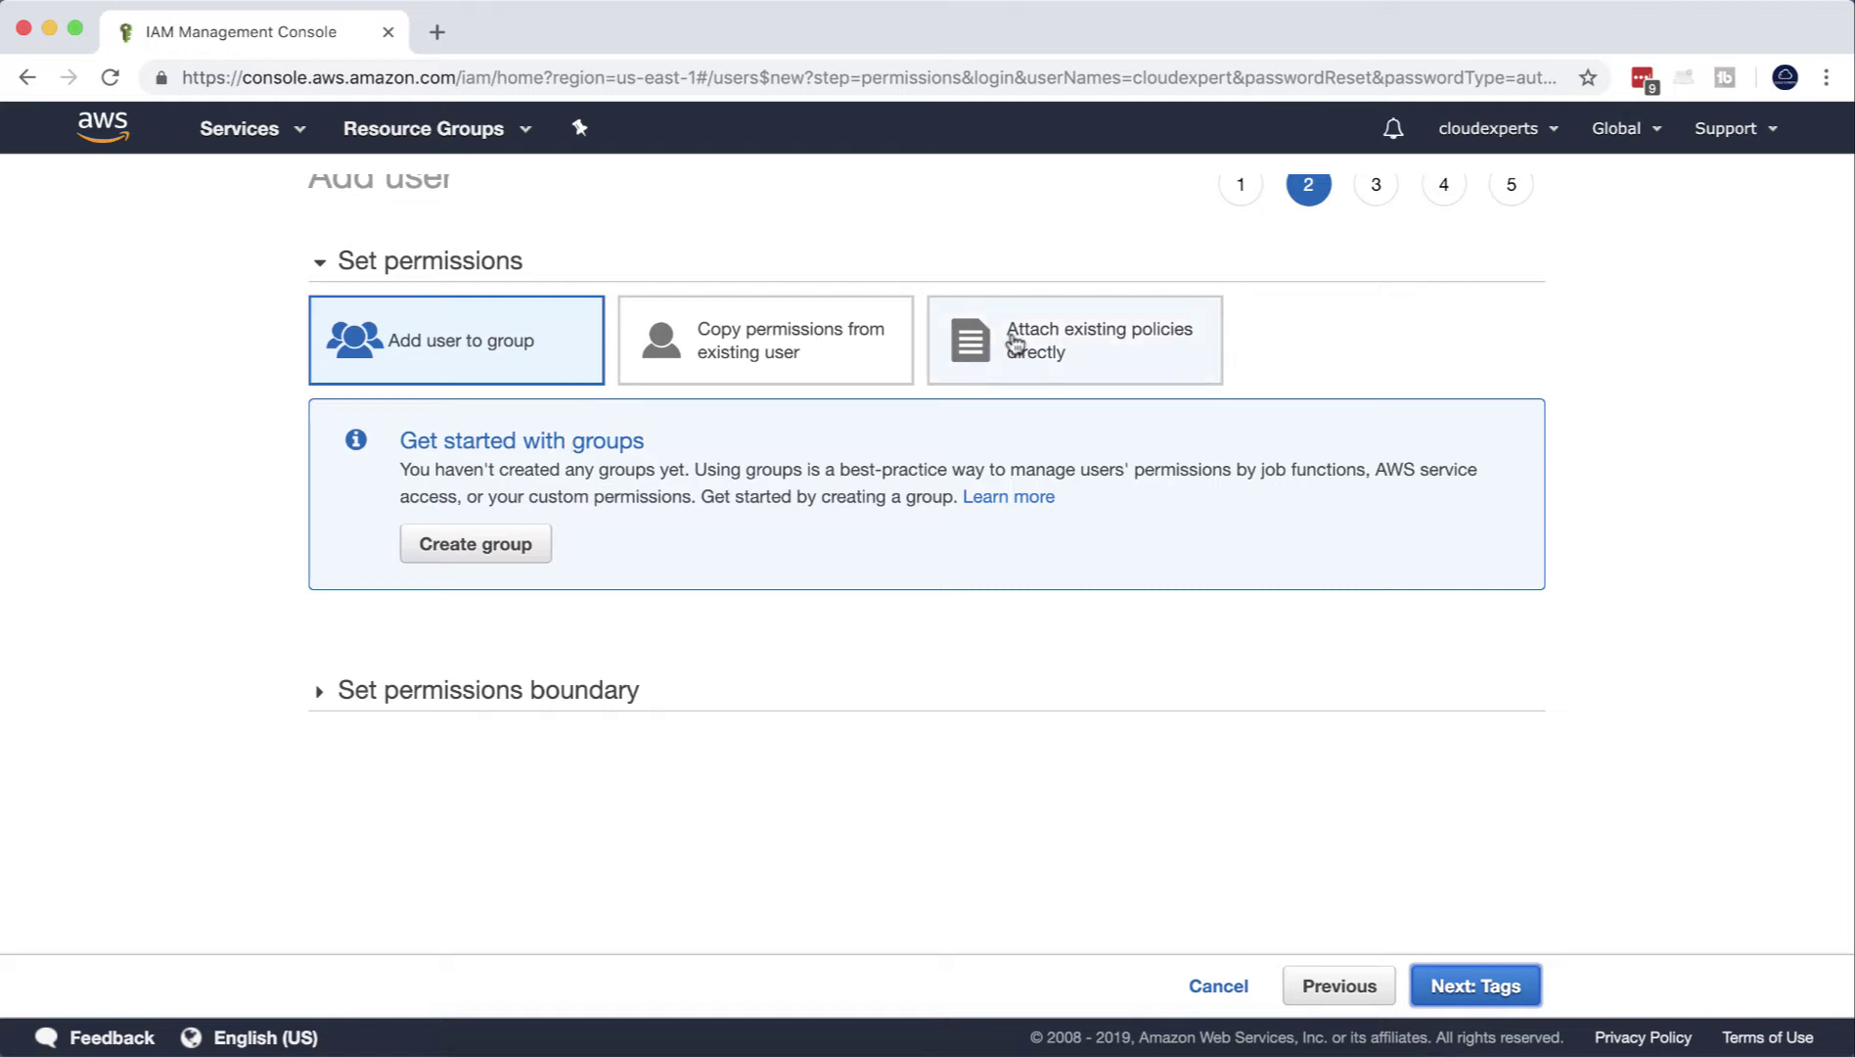
# - Search the existing policies available for direct attachment to the new user for s3
pyautogui.click(1015, 342)
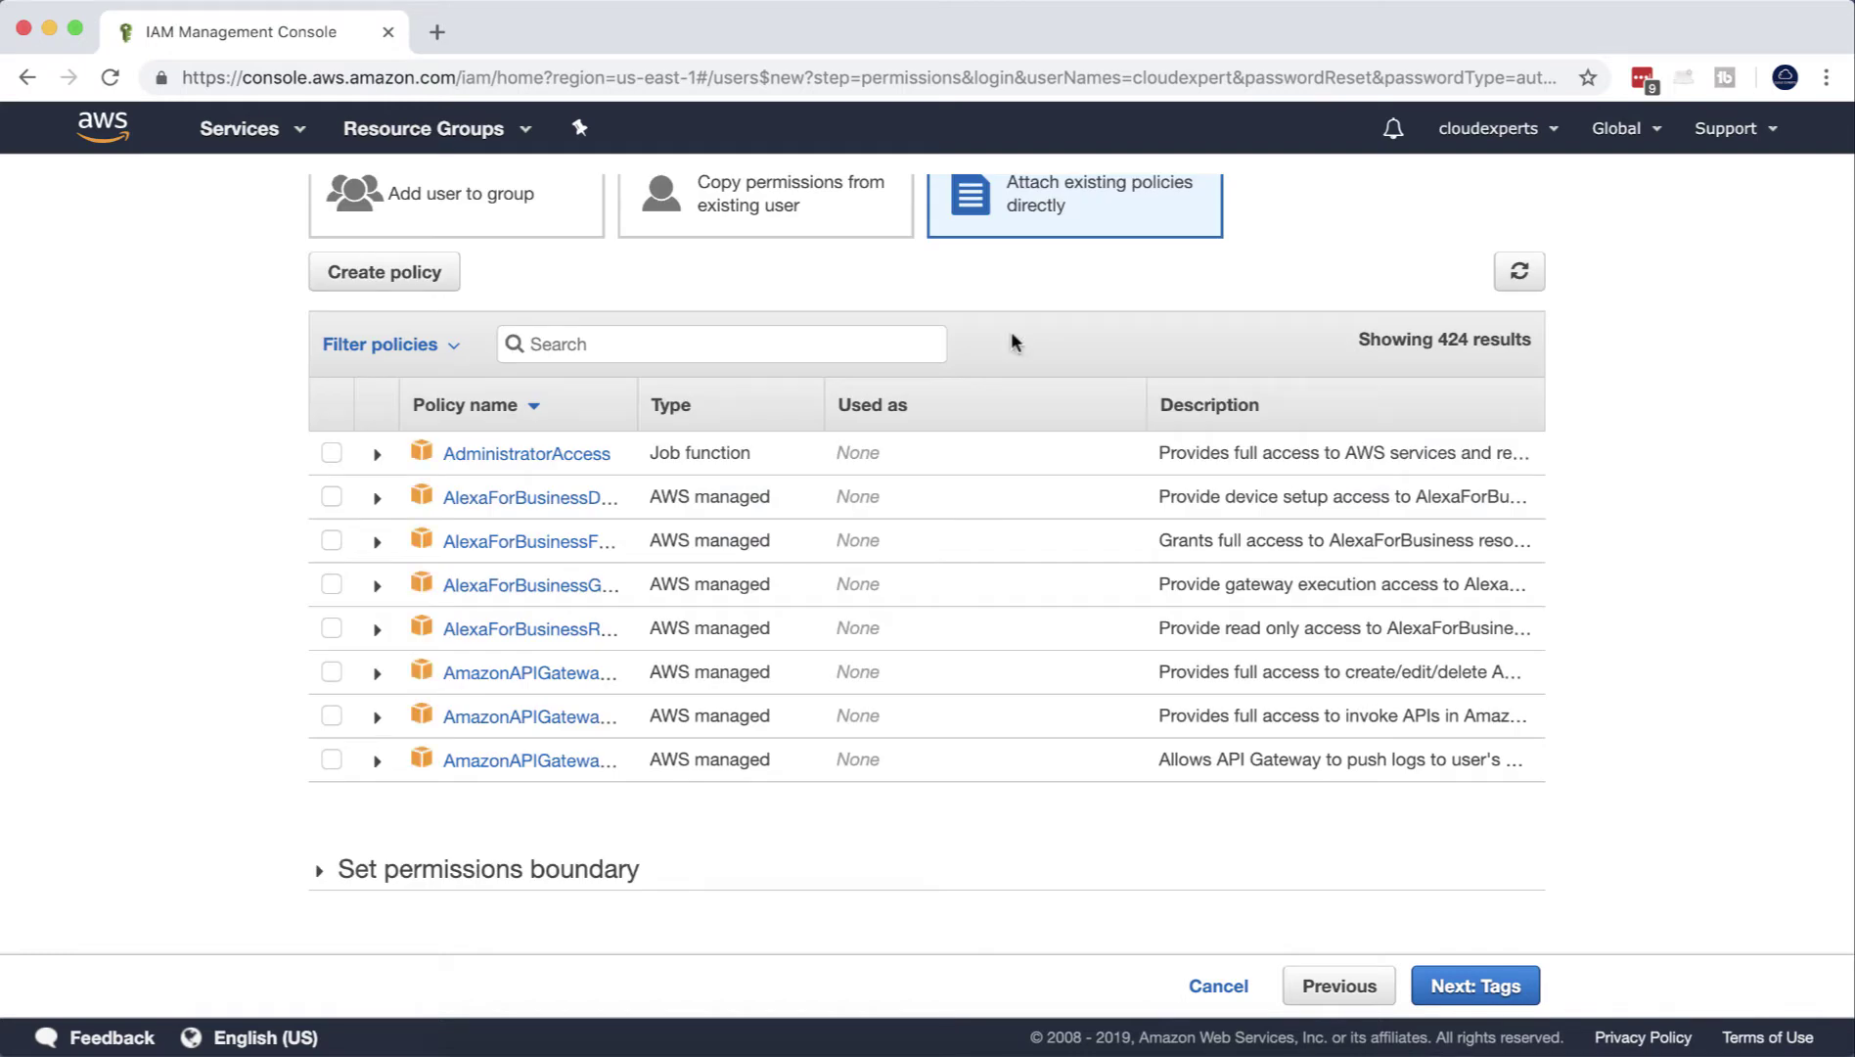
pyautogui.click(818, 343)
pyautogui.write('s3')
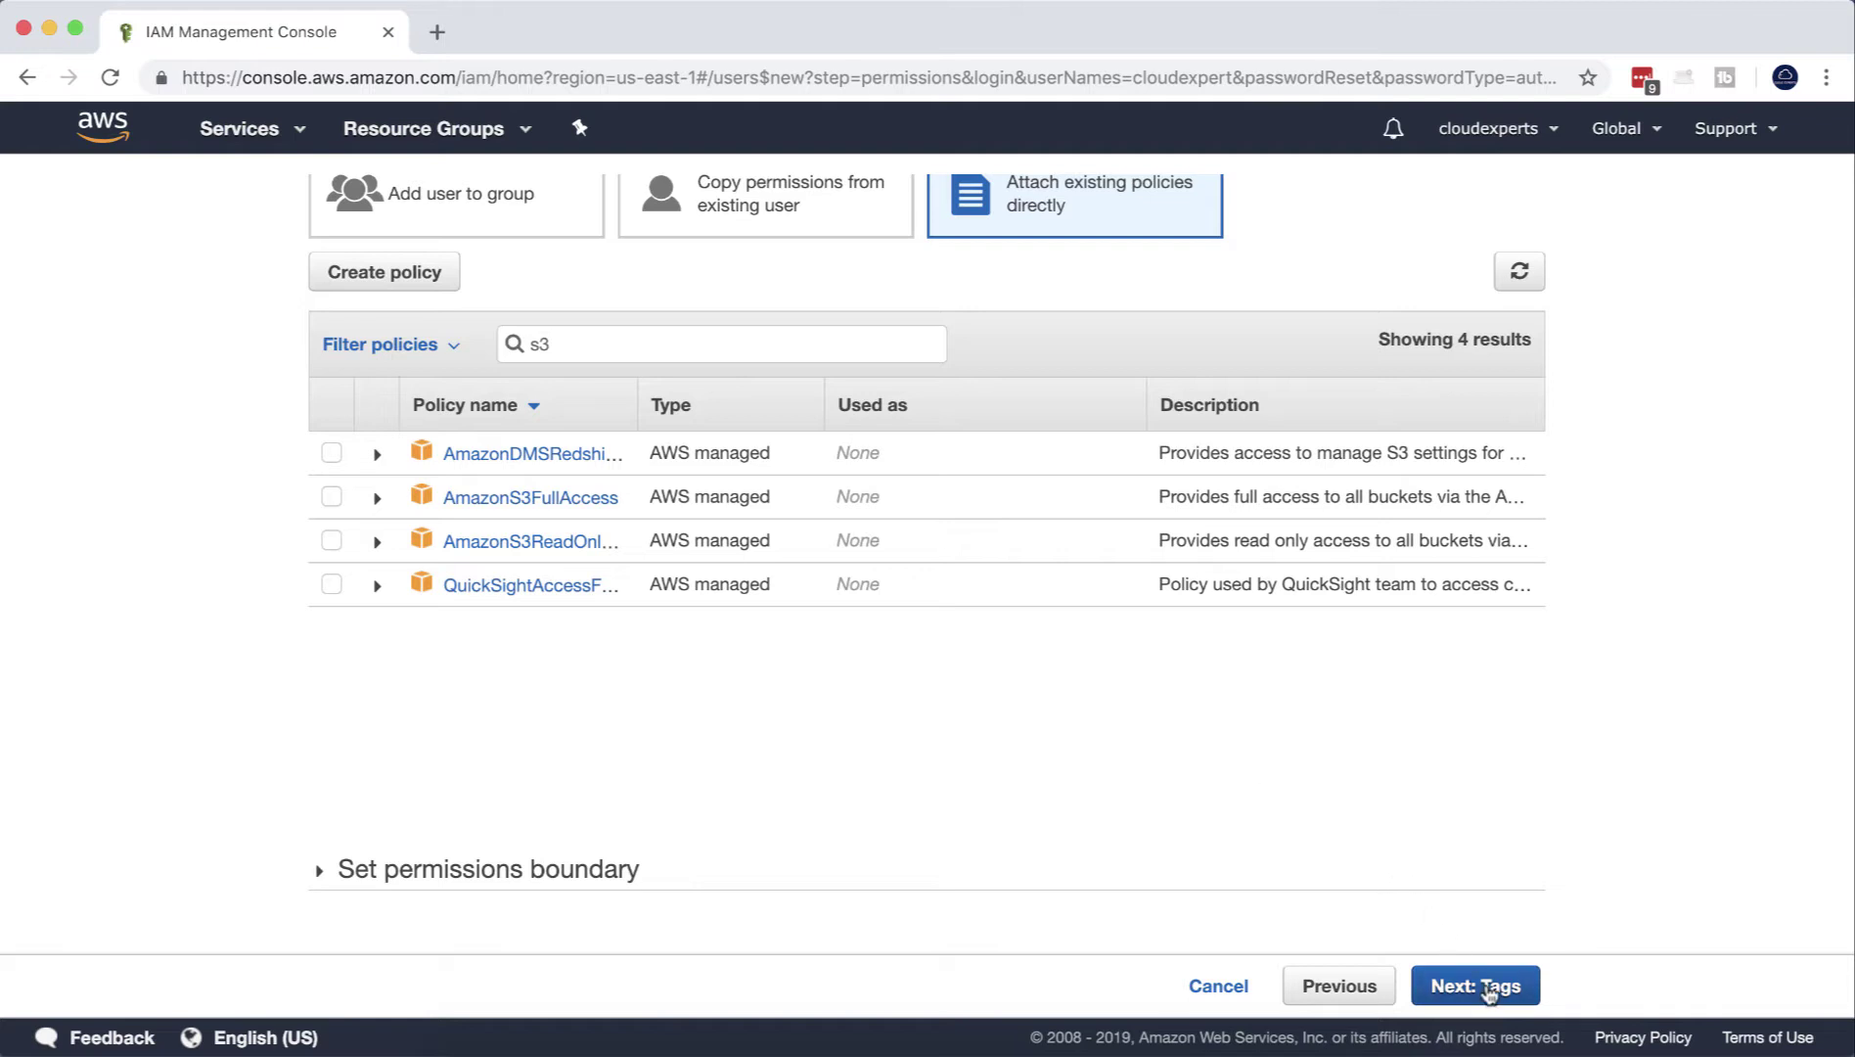
# - Create the cloudexpert user without tags or a directly attached S3 policy, and reveal its generated password before closing the wizard
pyautogui.click(1487, 990)
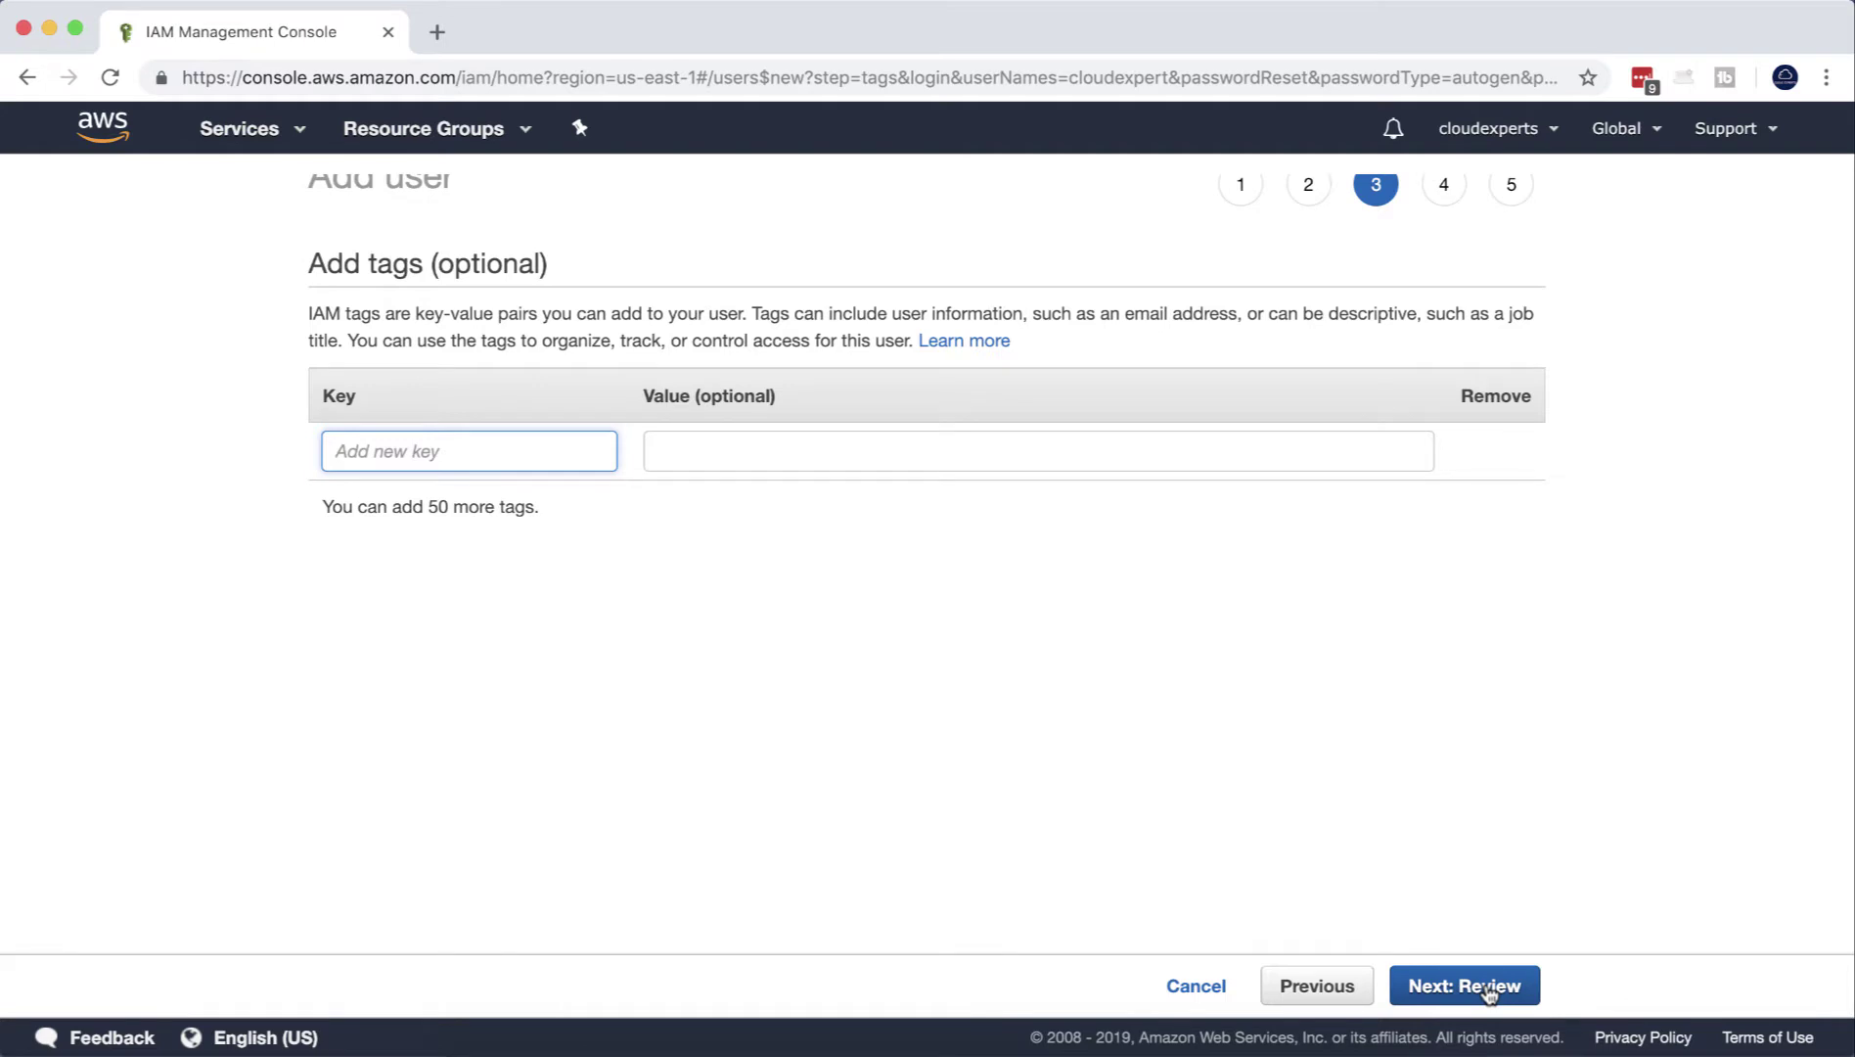
pyautogui.click(1487, 990)
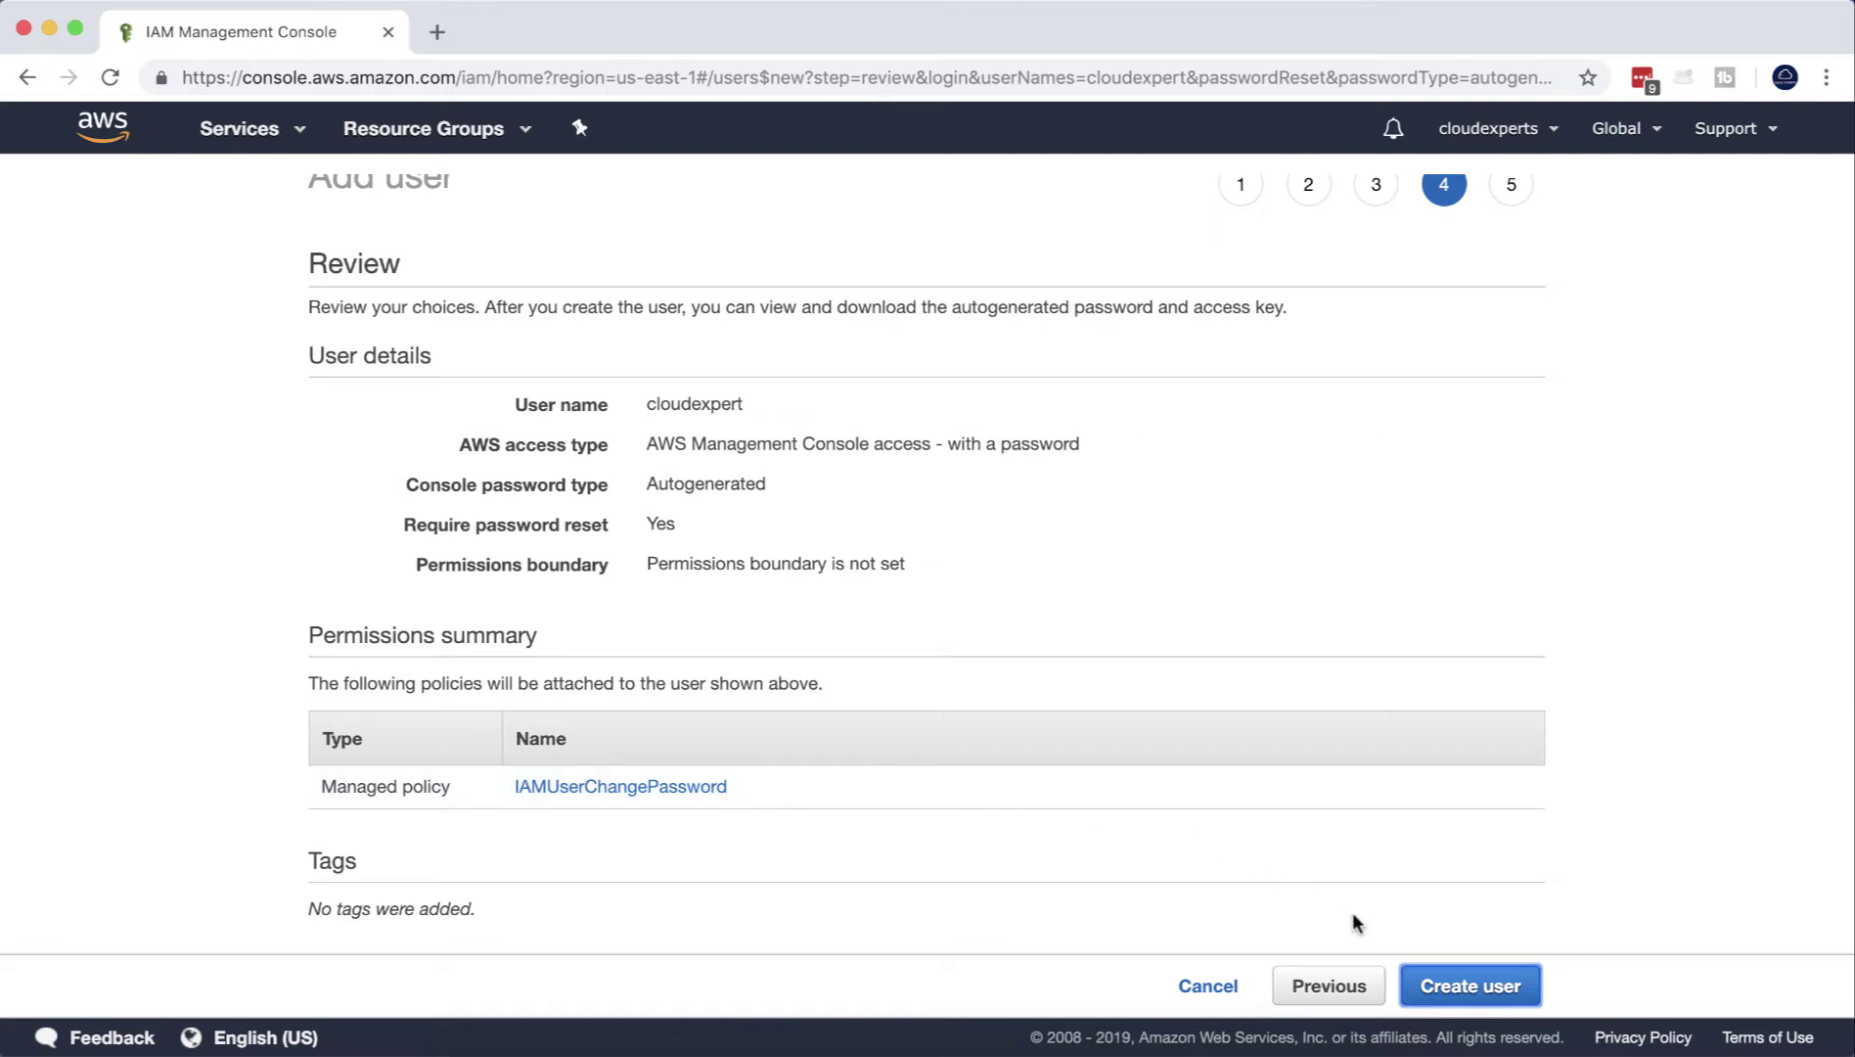
pyautogui.click(1426, 970)
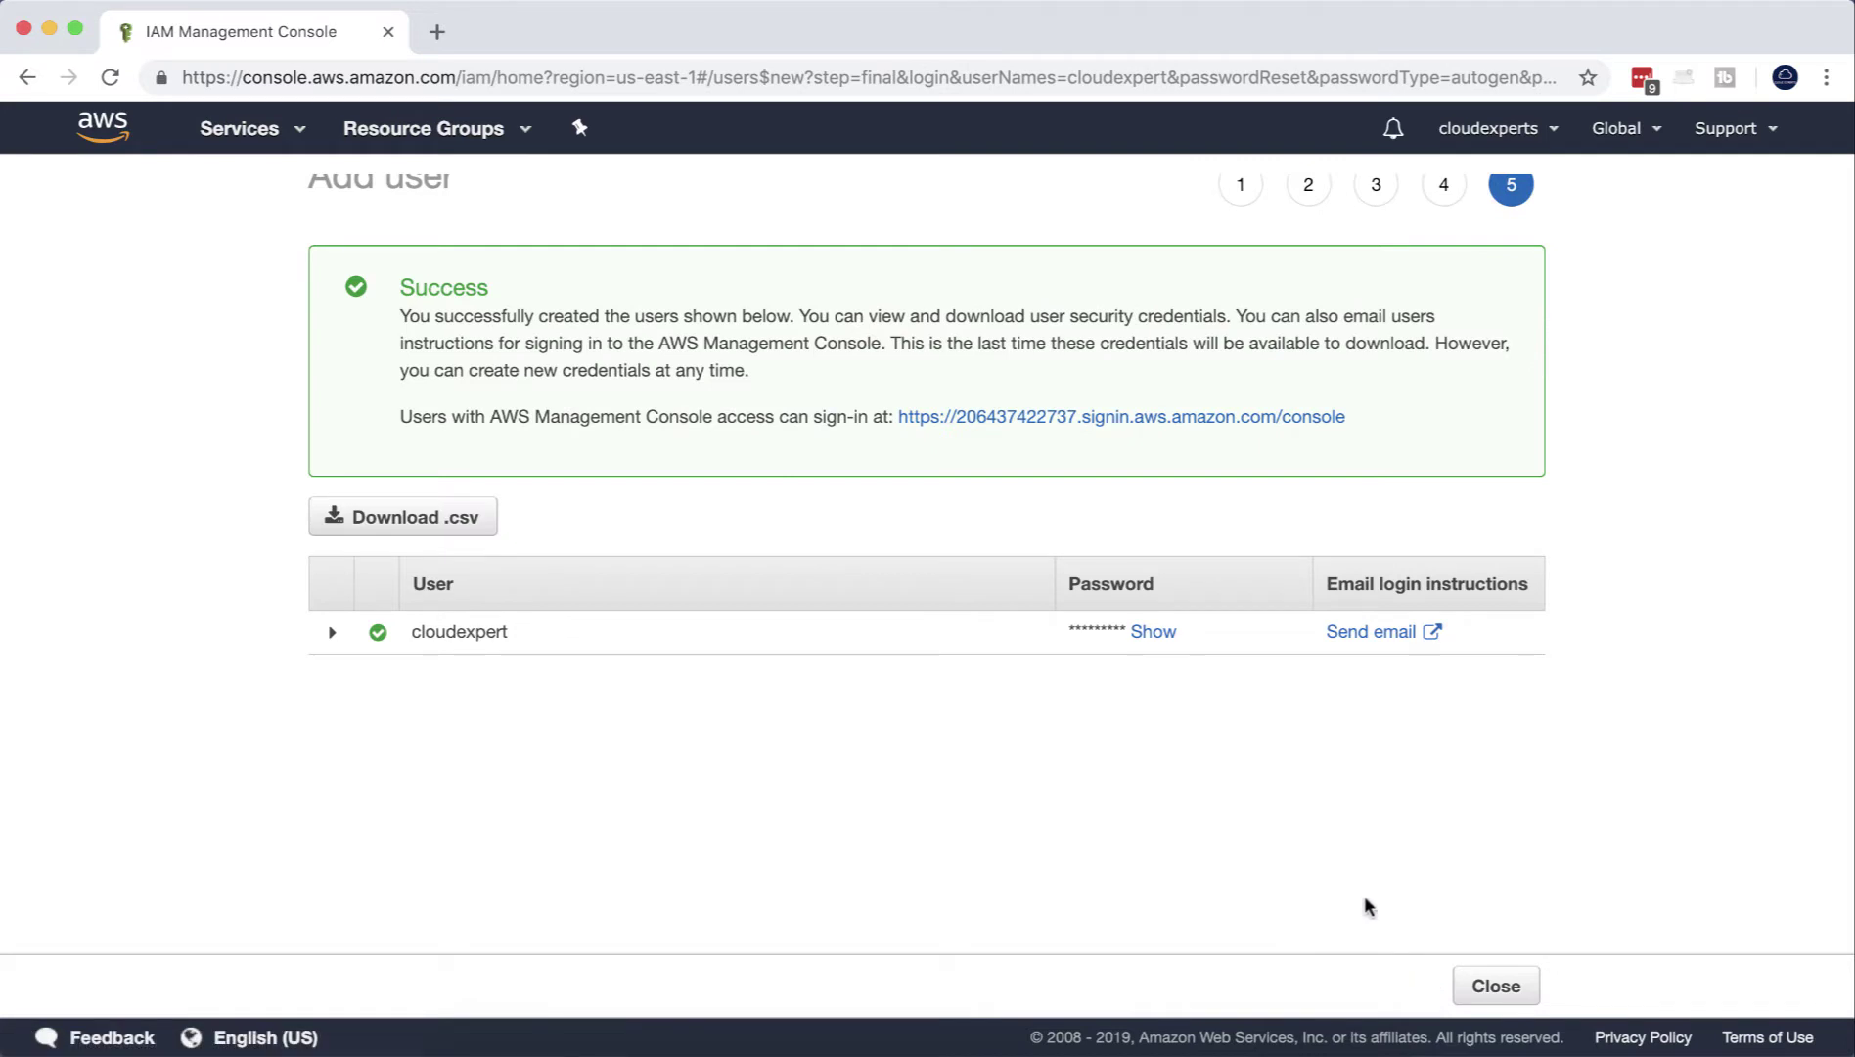
pyautogui.click(1169, 634)
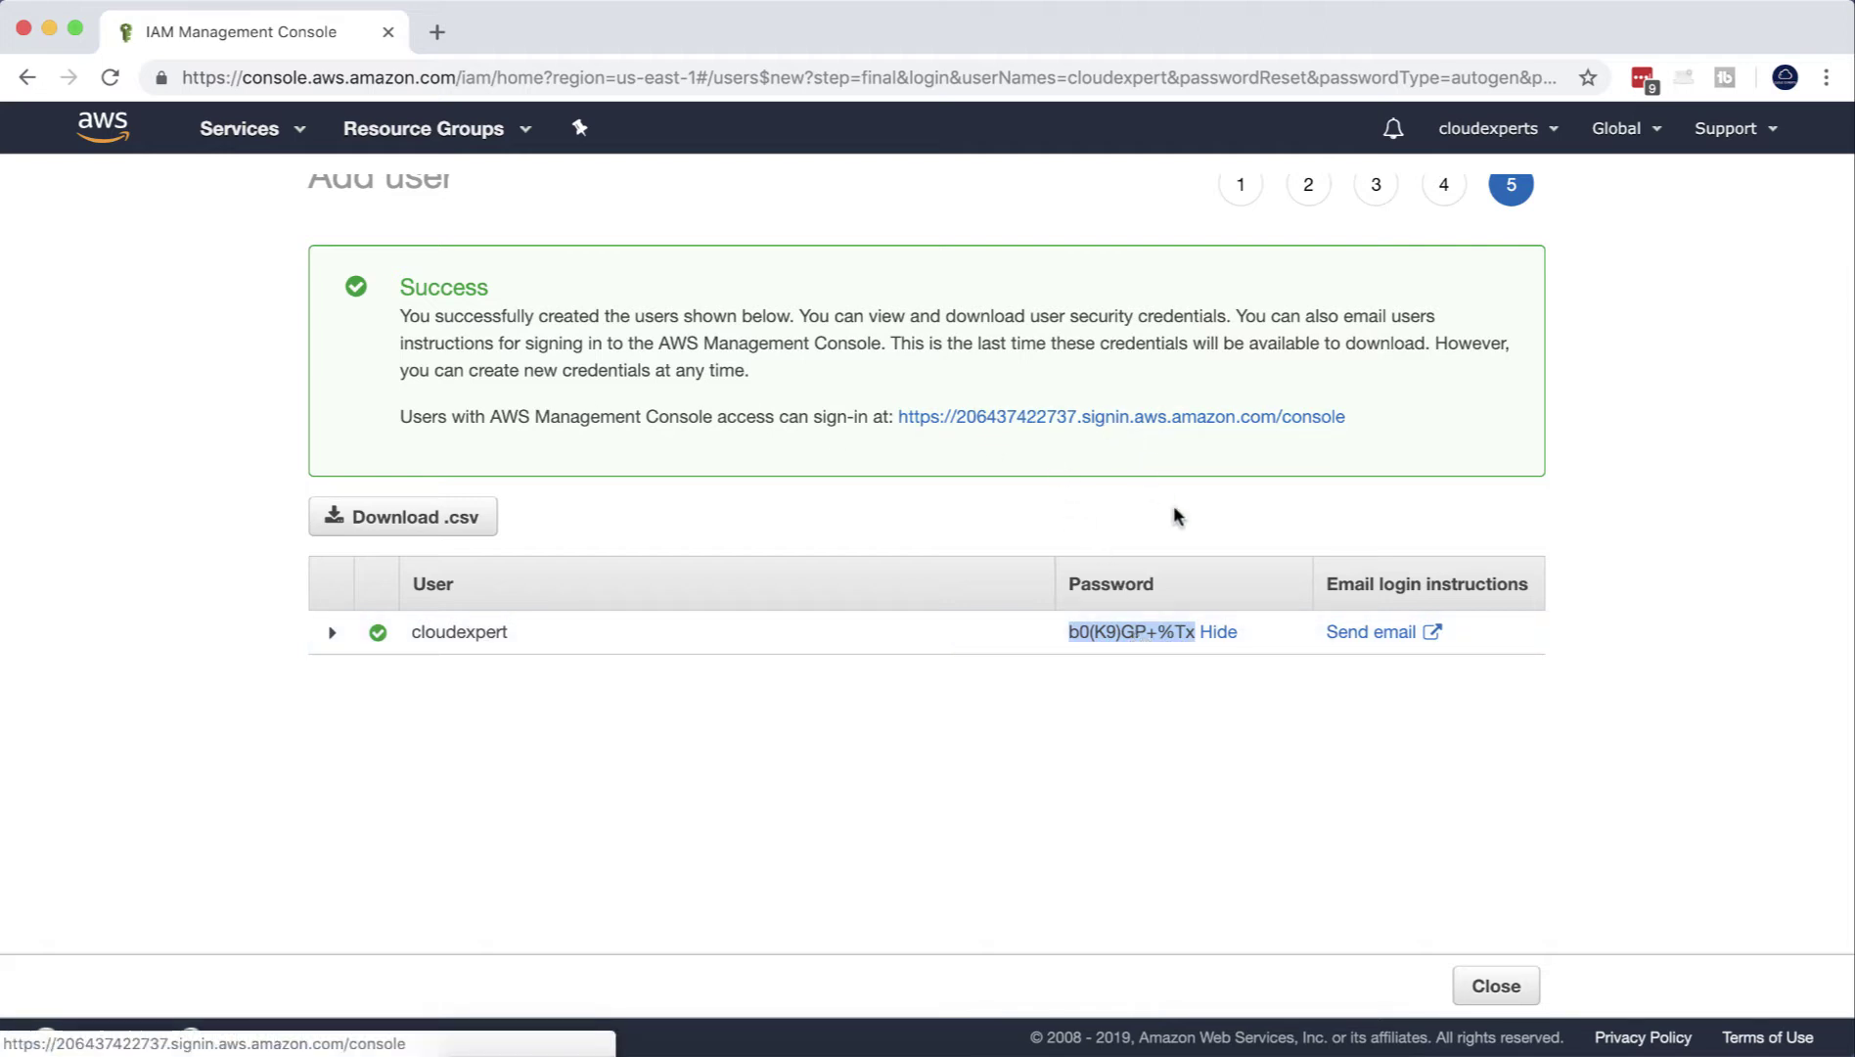
pyautogui.click(1512, 985)
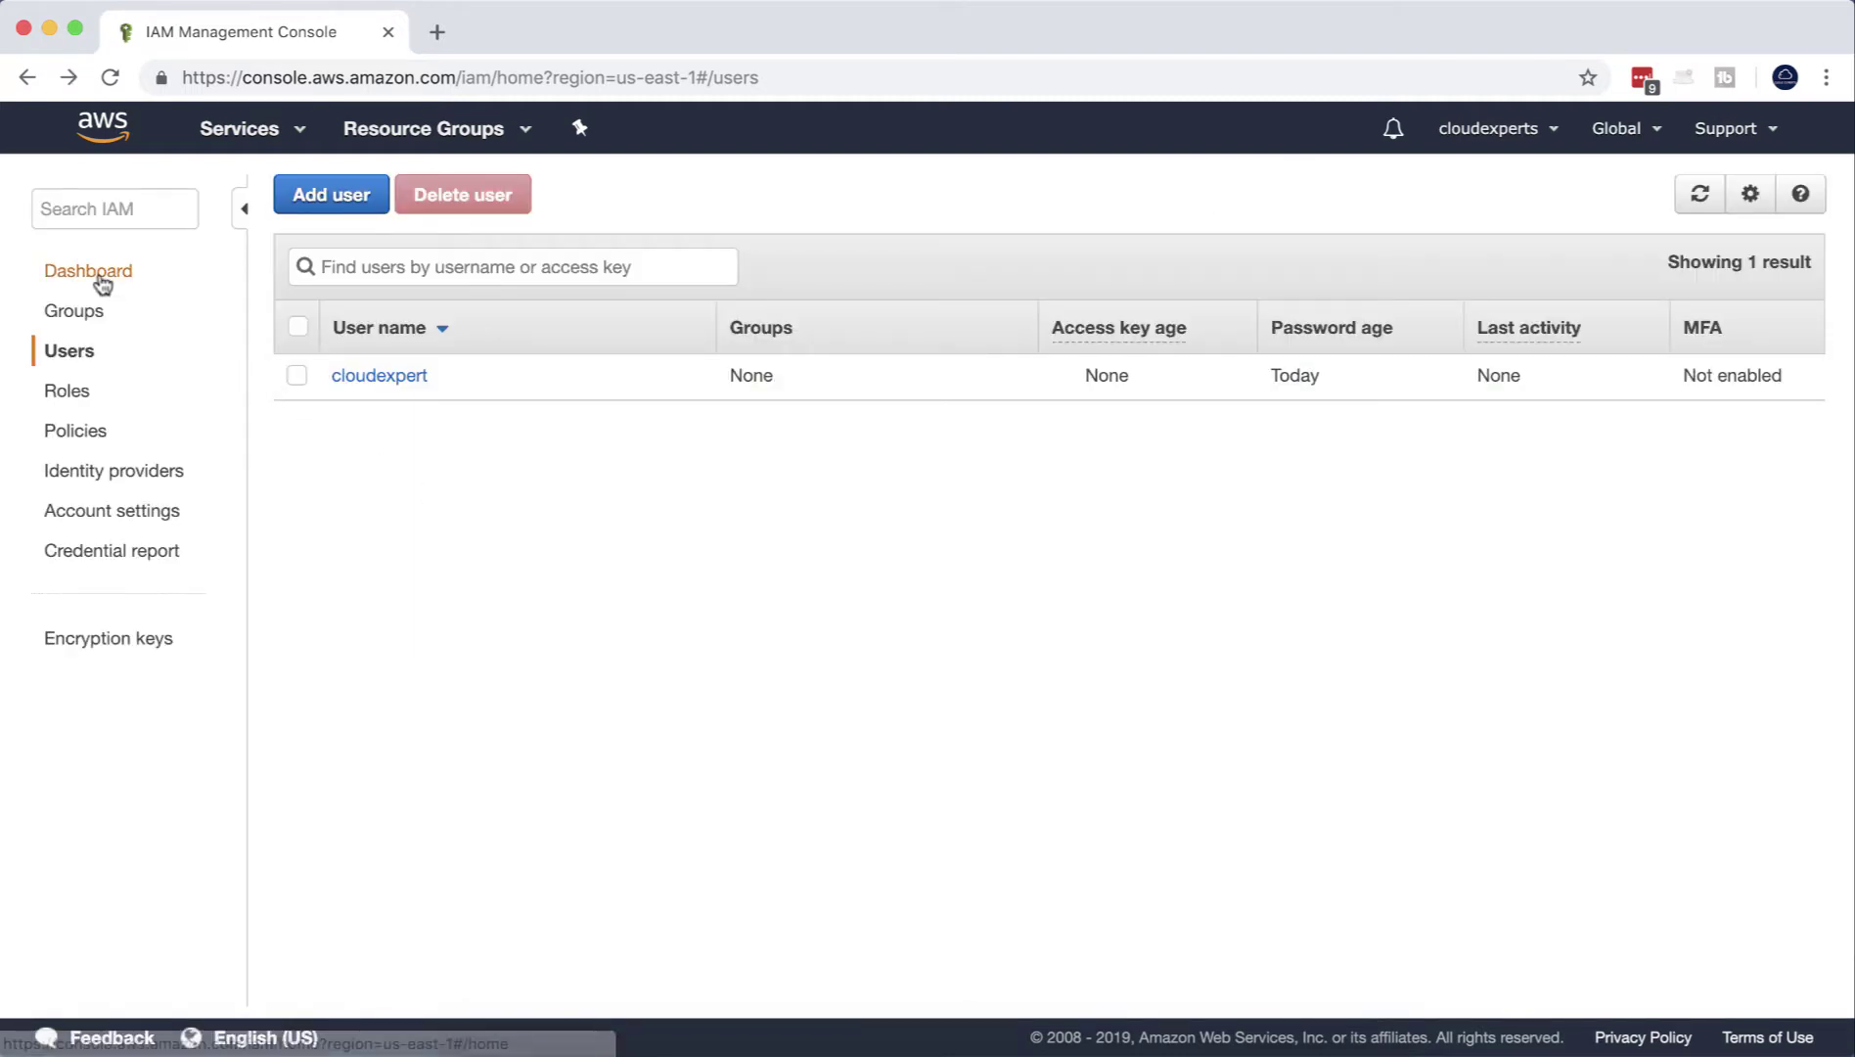
# - Start a new IAM group named dev and proceed to its policy selection
pyautogui.click(74, 311)
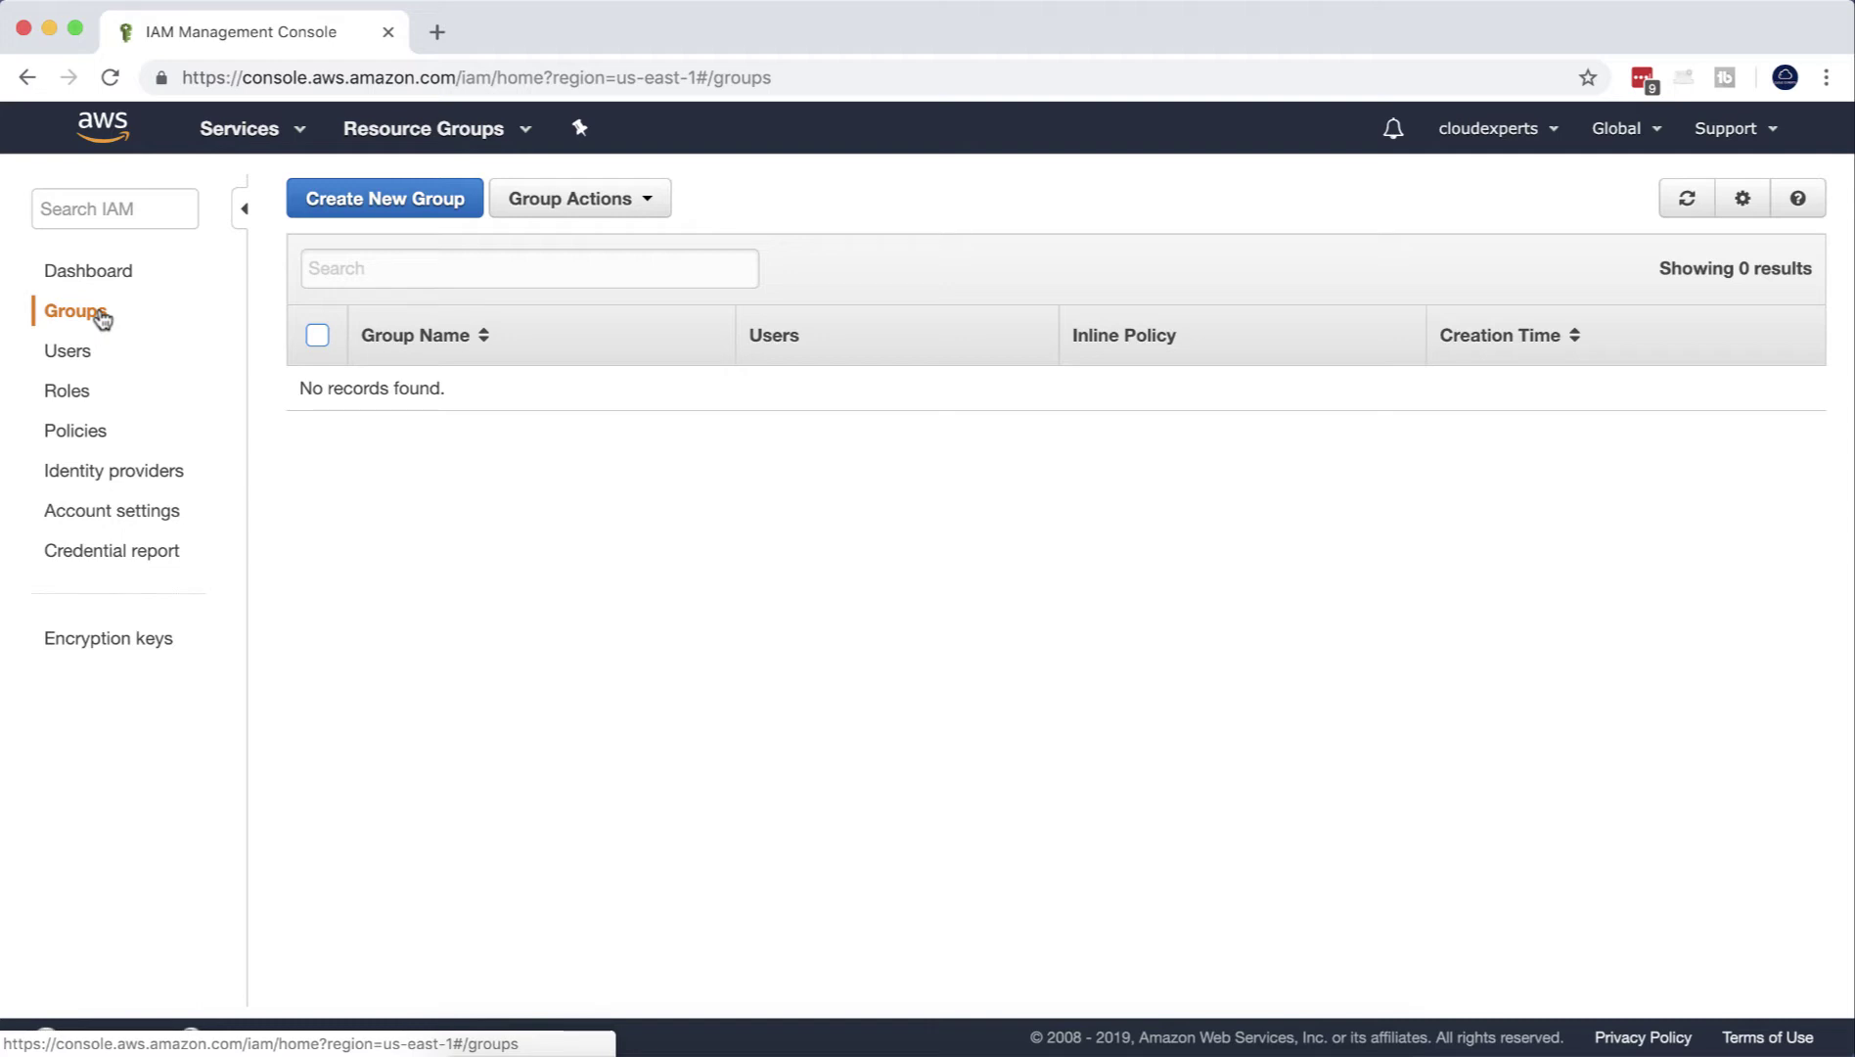
pyautogui.click(404, 201)
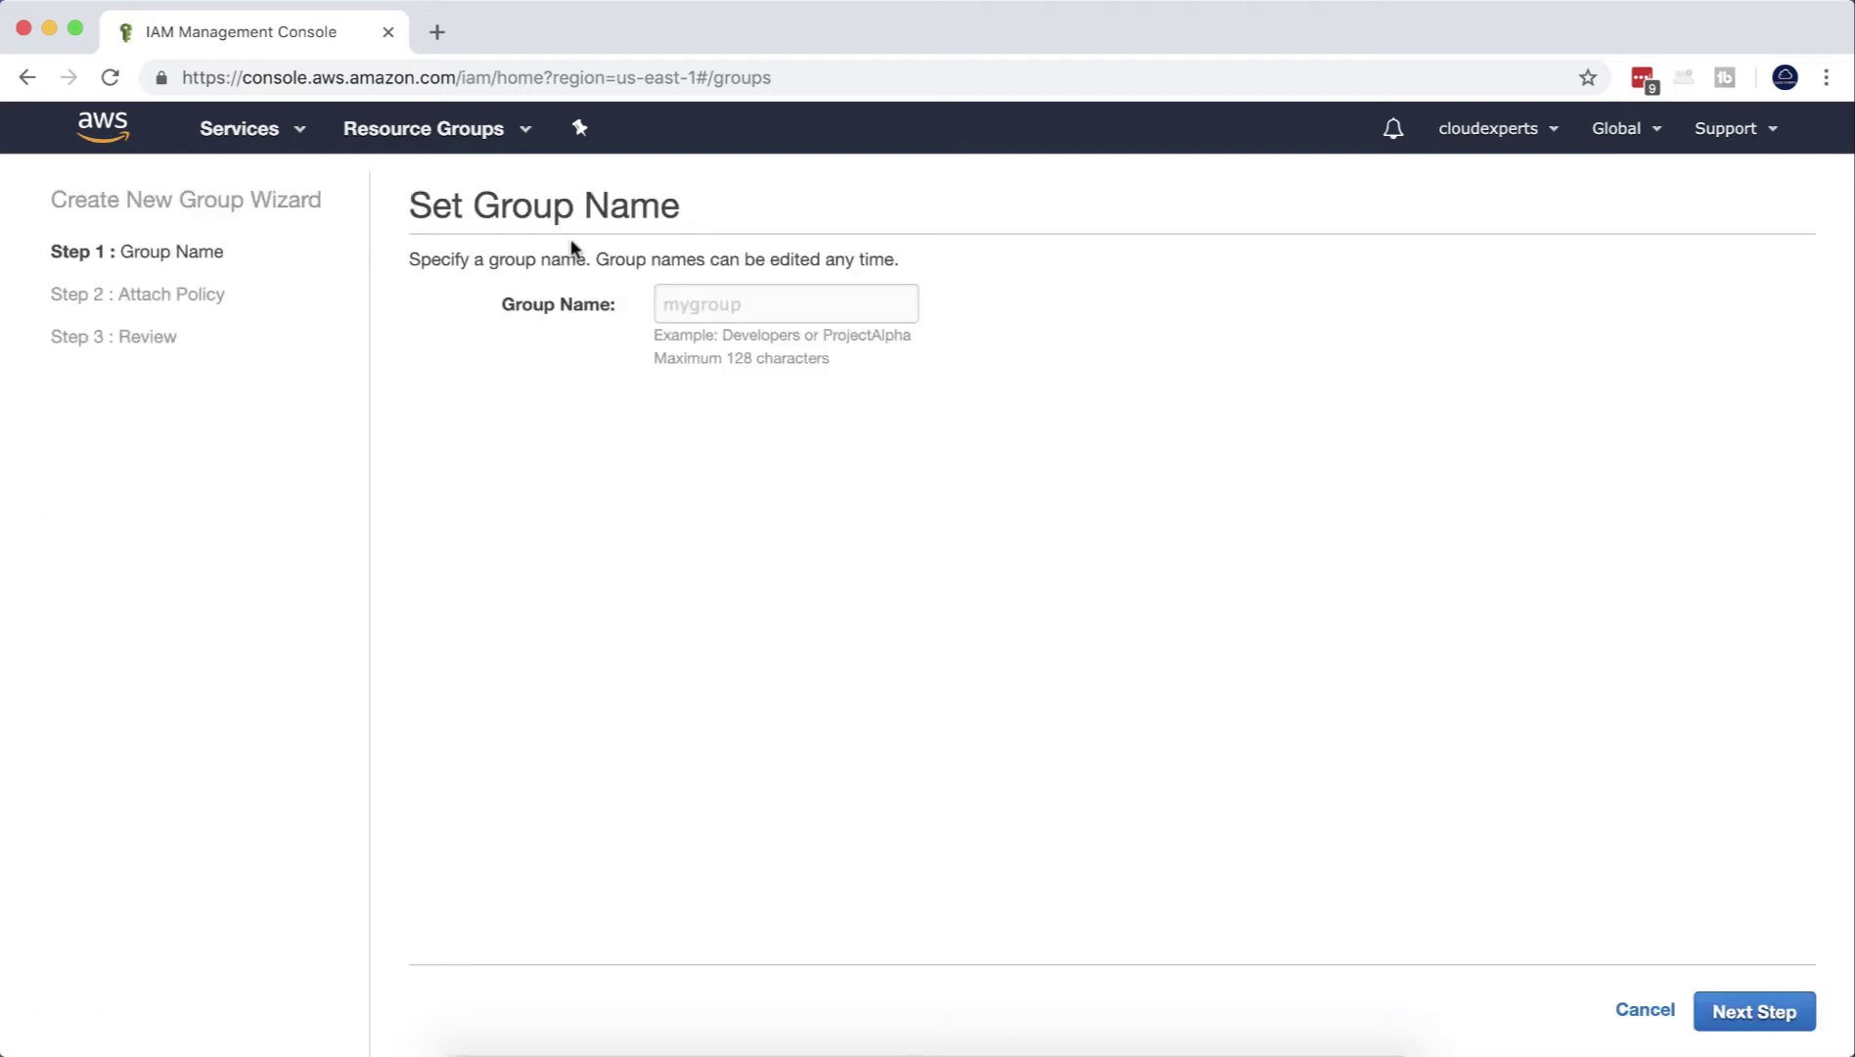
pyautogui.click(680, 306)
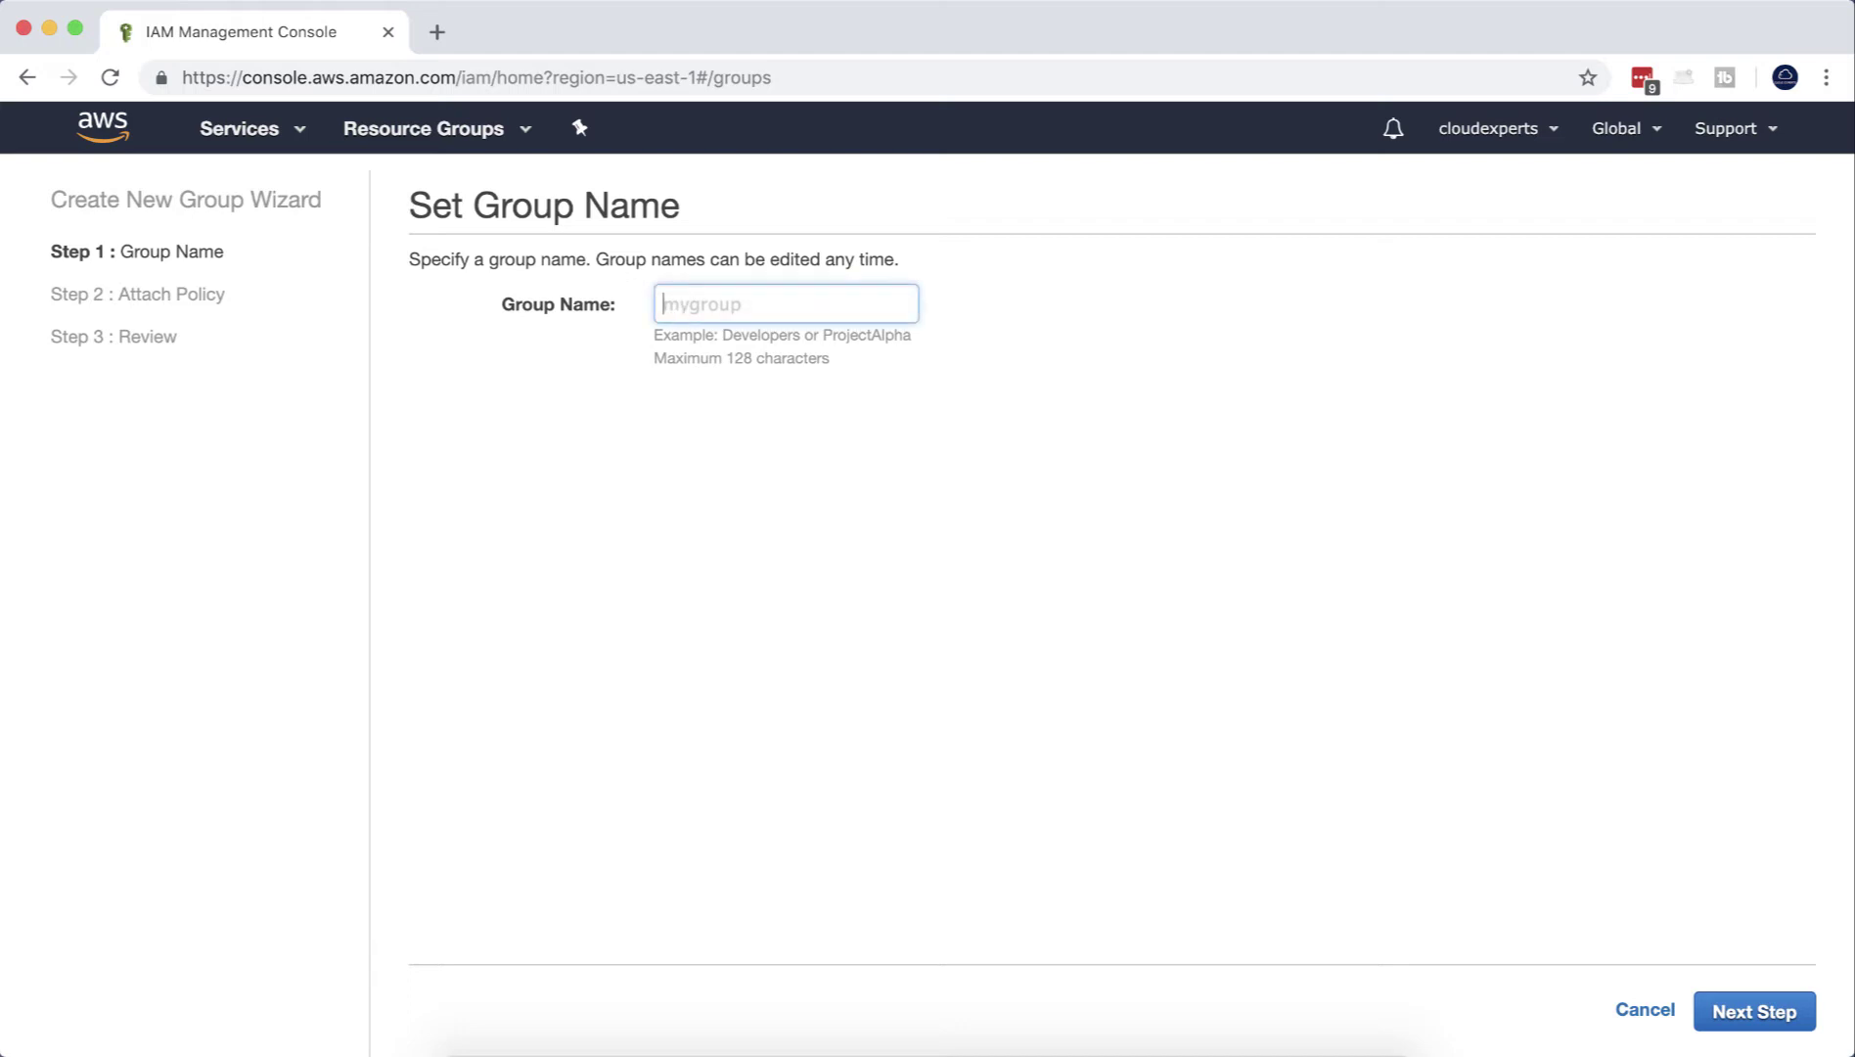
pyautogui.write('dev')
pyautogui.click(1772, 1011)
# - Filter the policies by s3 and select AmazonS3FullAccess for the dev group
pyautogui.click(827, 347)
pyautogui.write('s3')
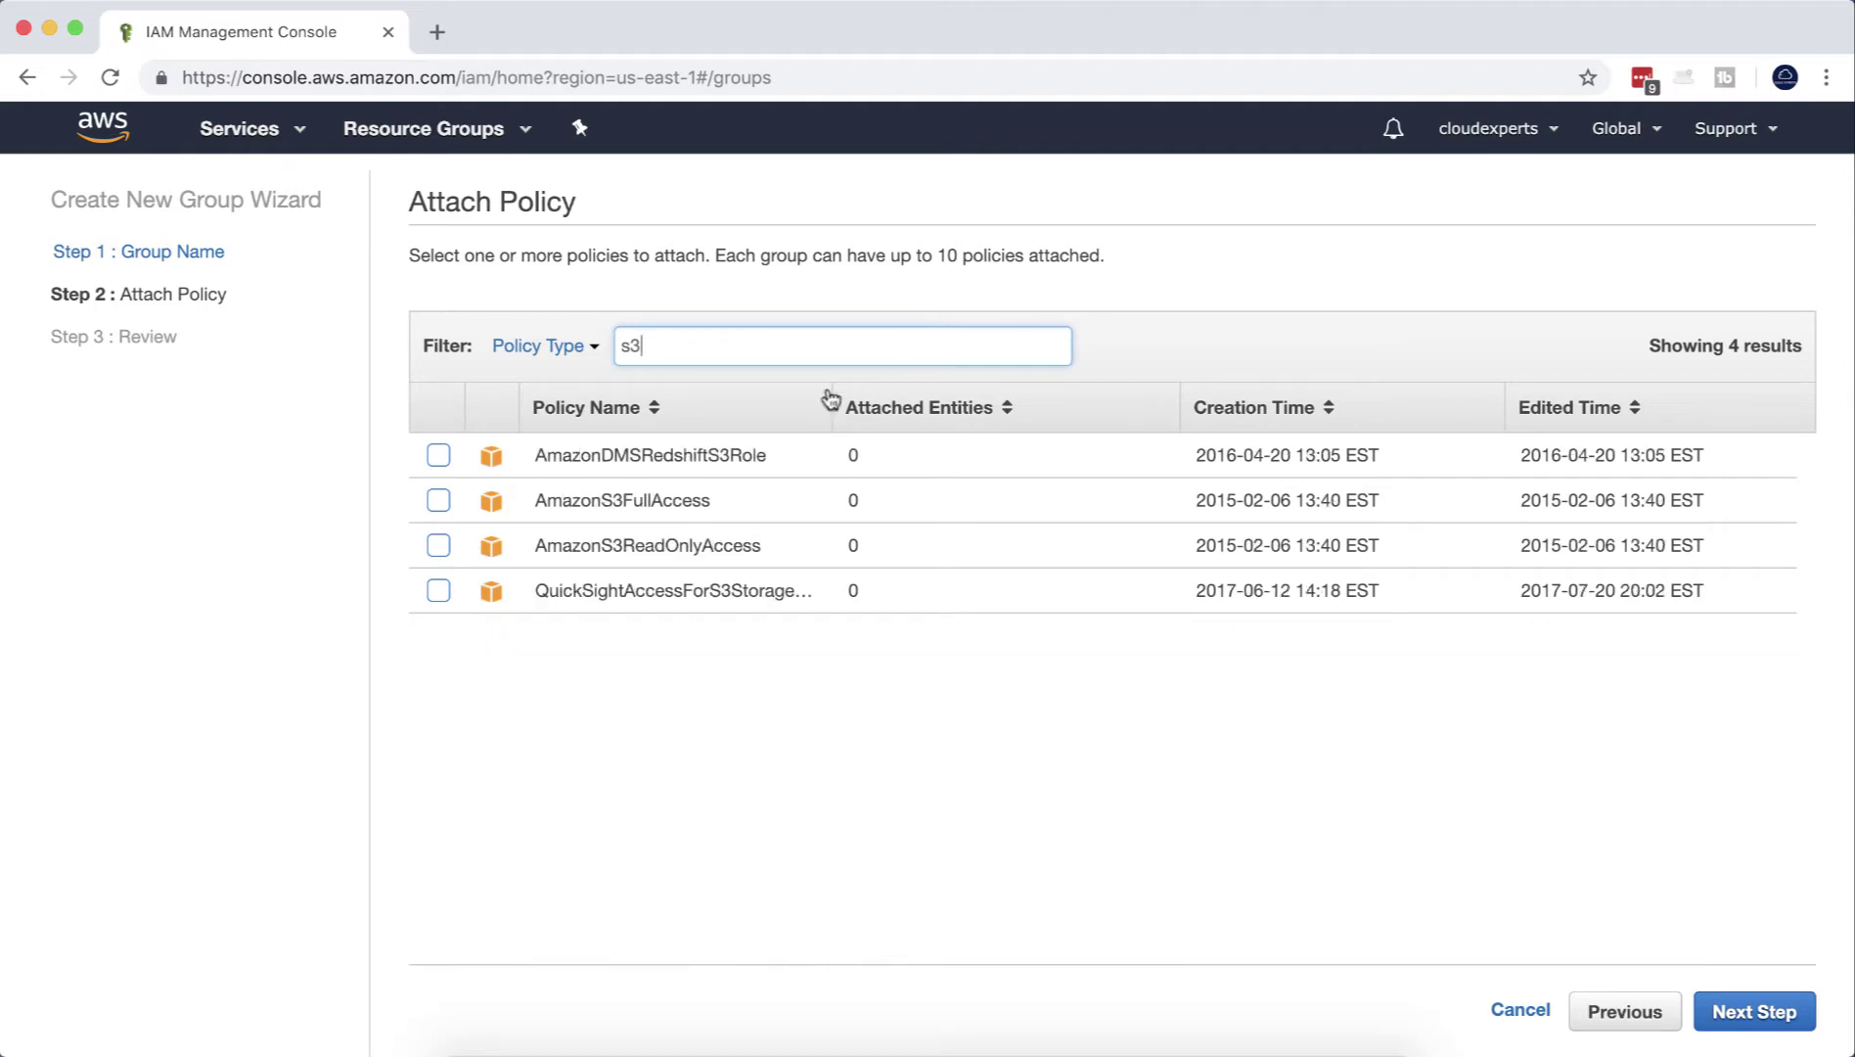
pyautogui.click(438, 502)
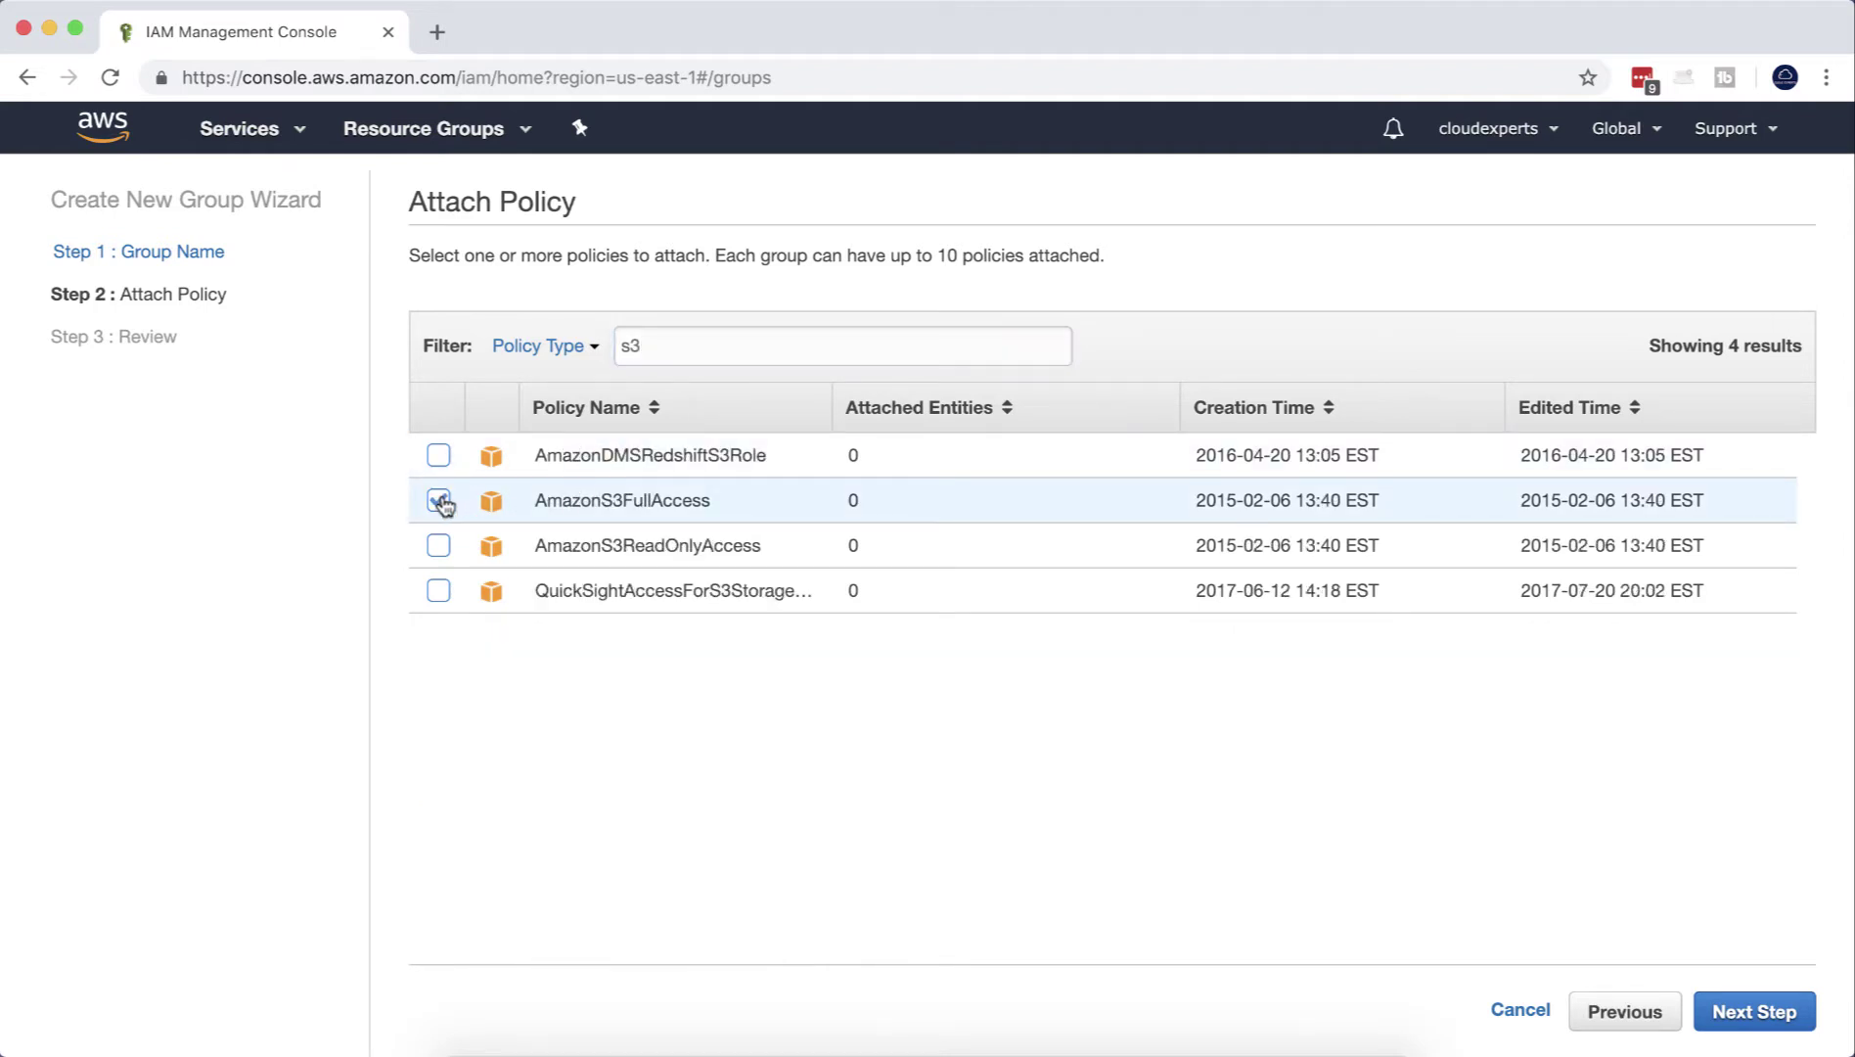
# - Filter the policies by ec2, add AmazonEC2ReadOnlyAccess to the selection, and create the dev group
pyautogui.doubleClick(665, 348)
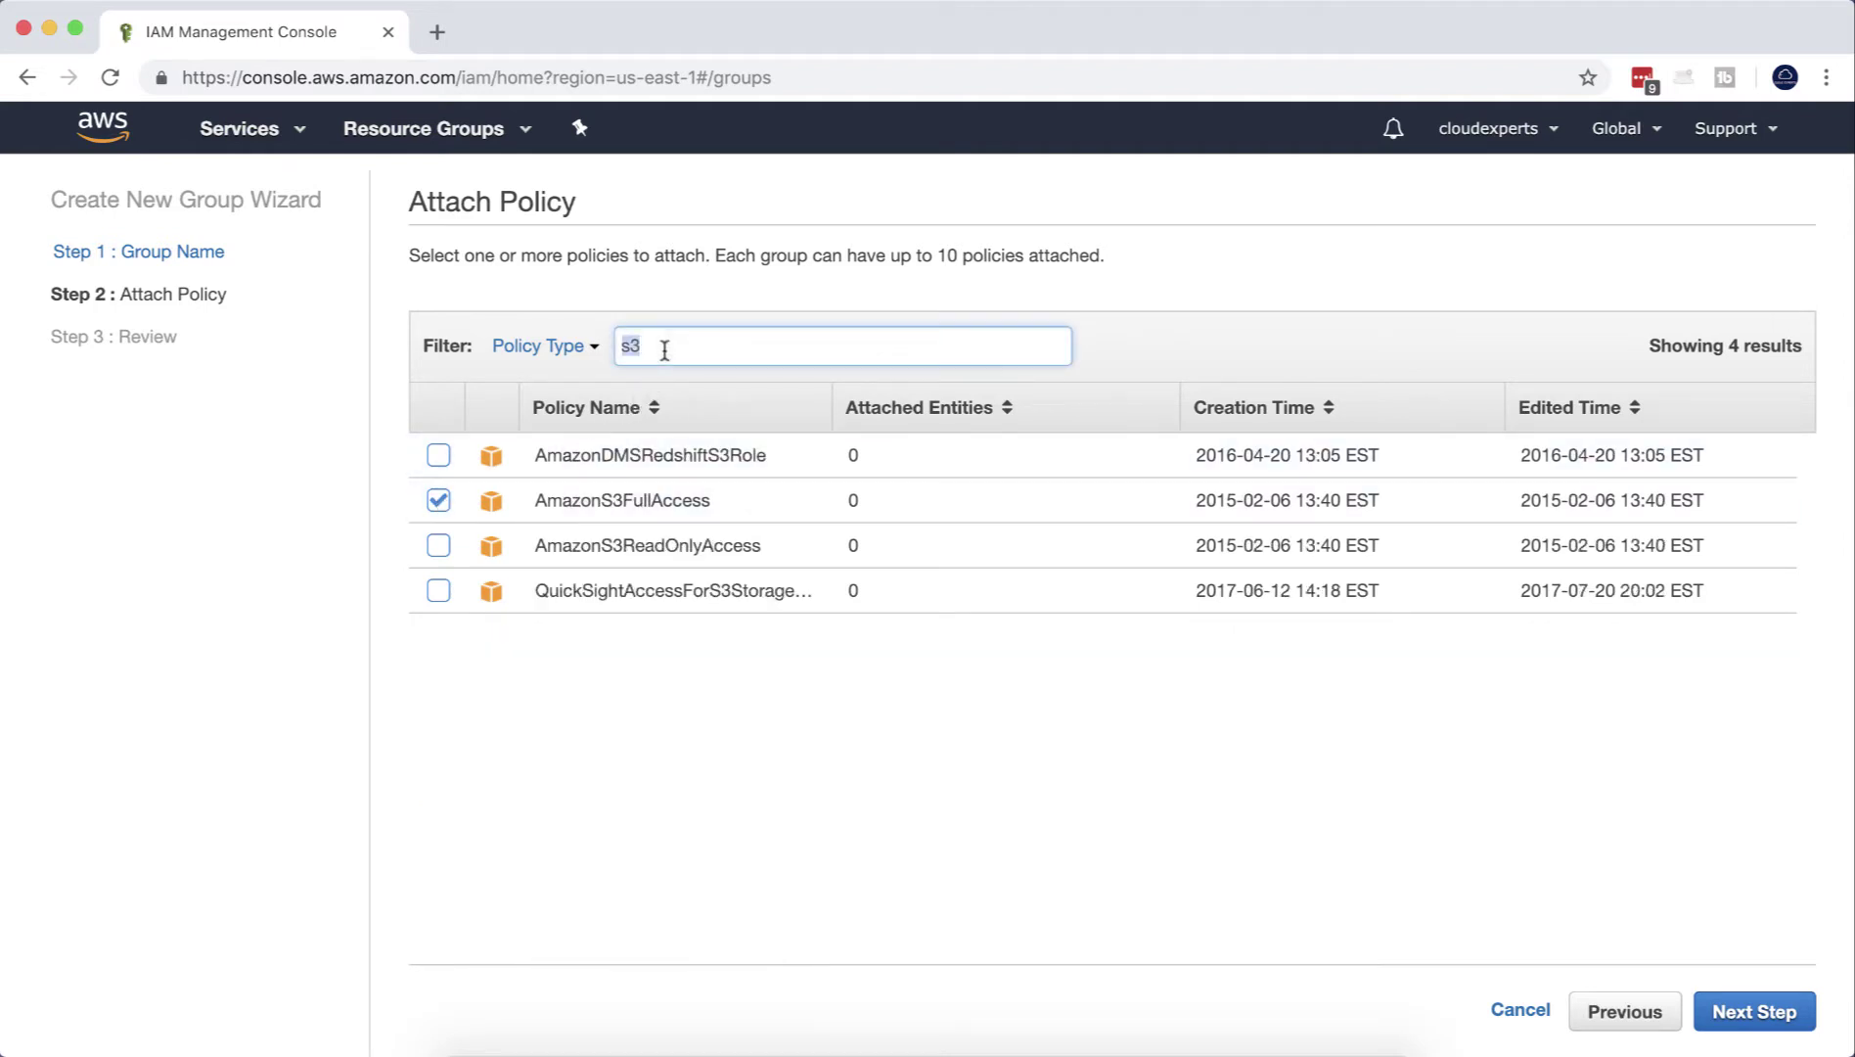
pyautogui.write('ec2')
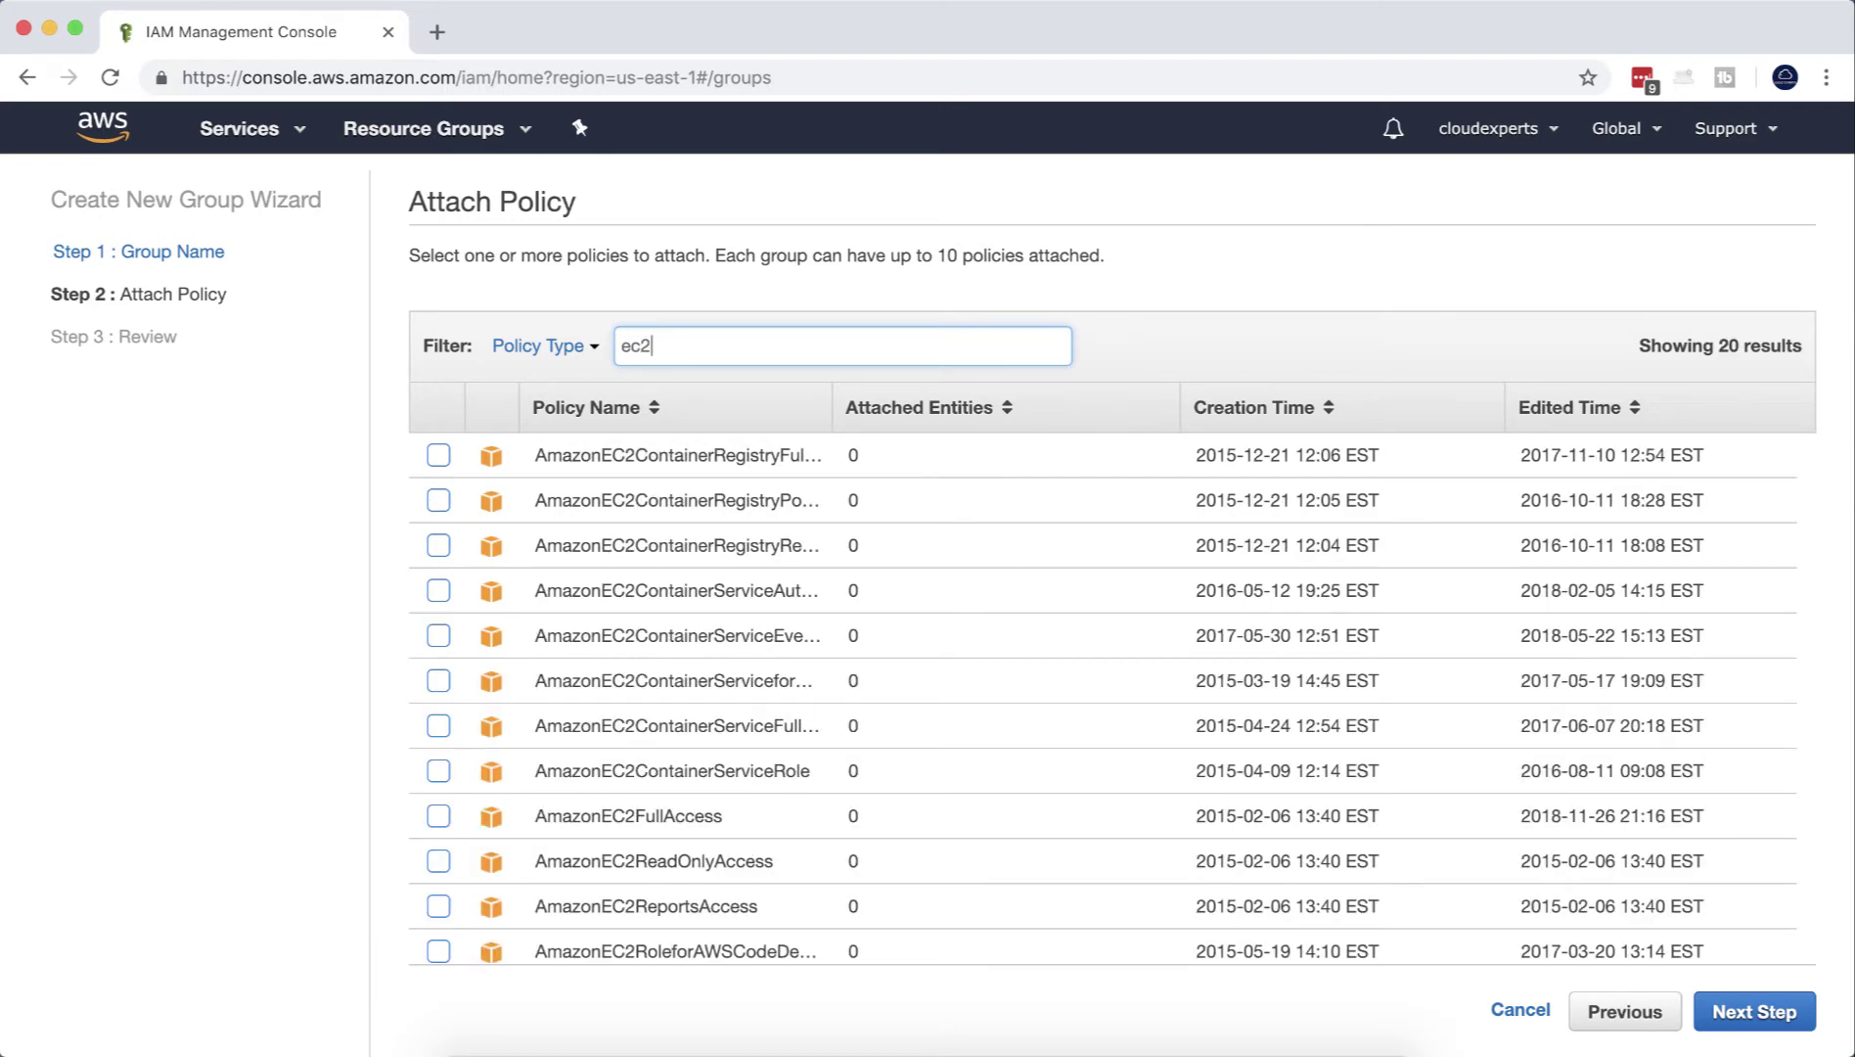
pyautogui.scroll(-3, 675, 800)
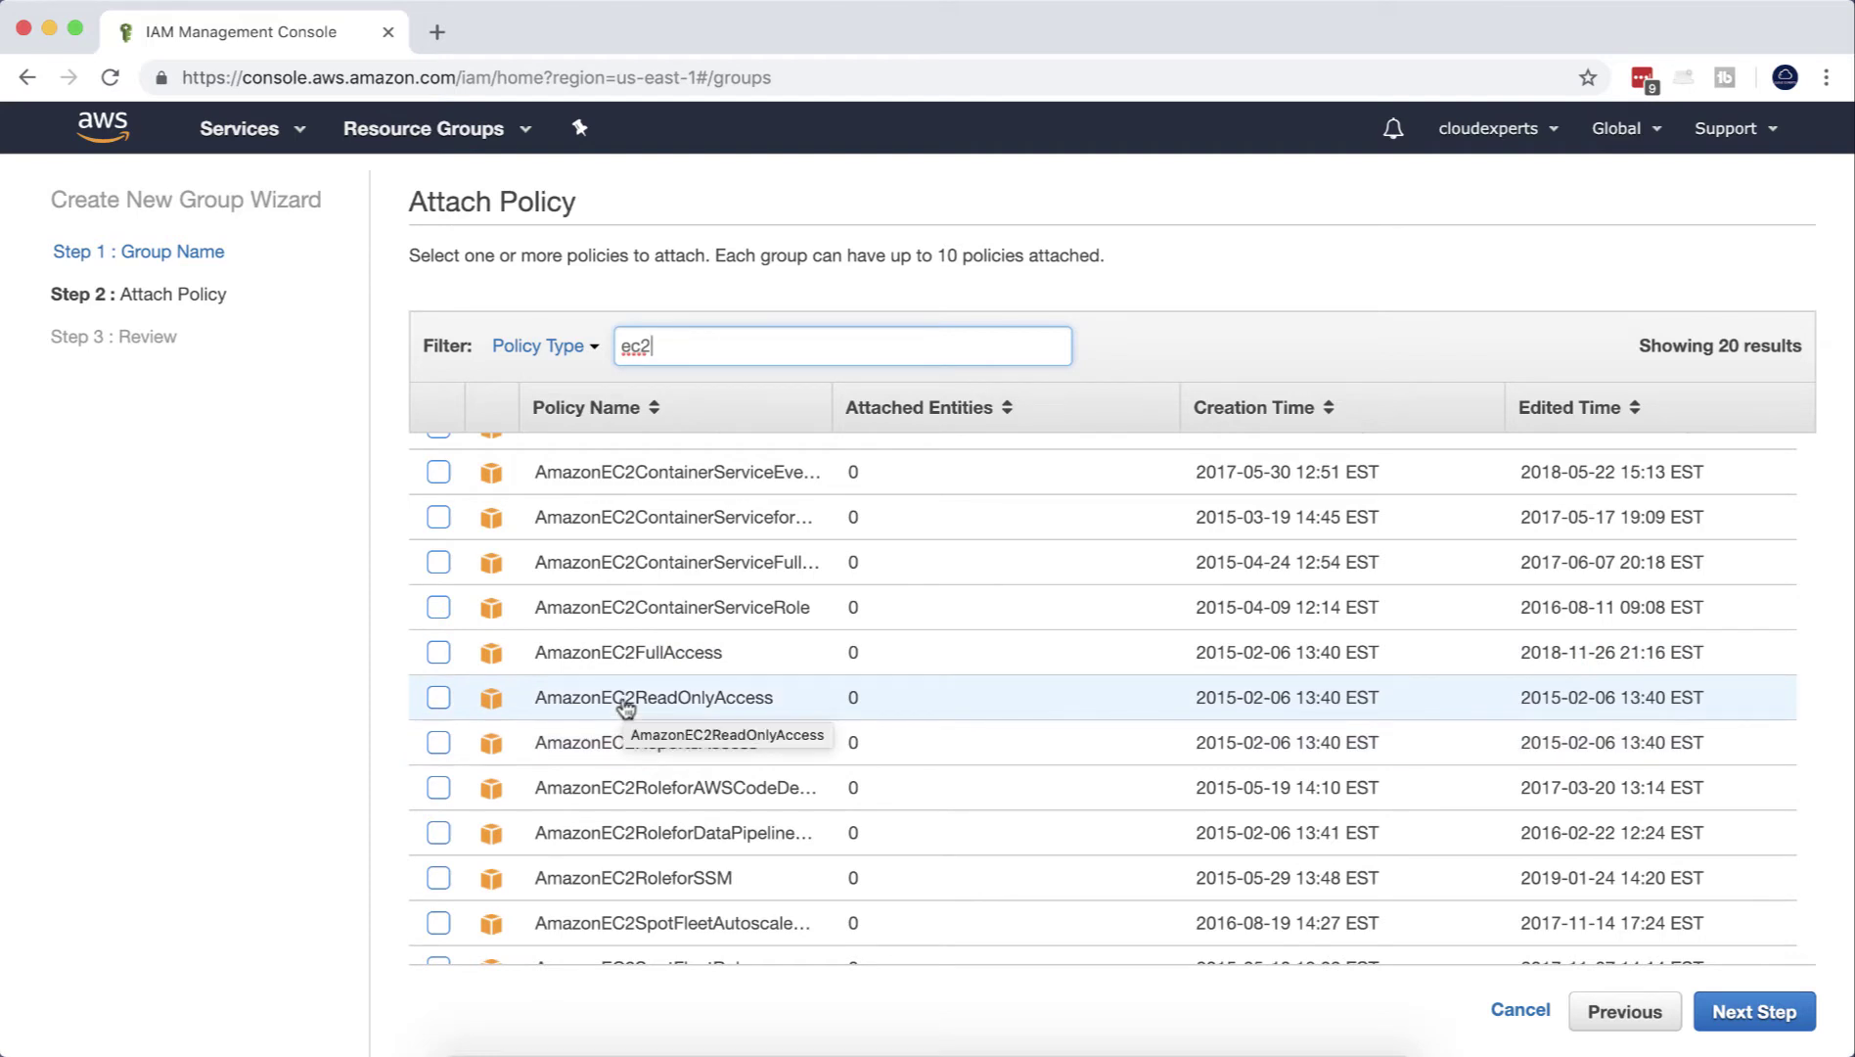
pyautogui.click(439, 698)
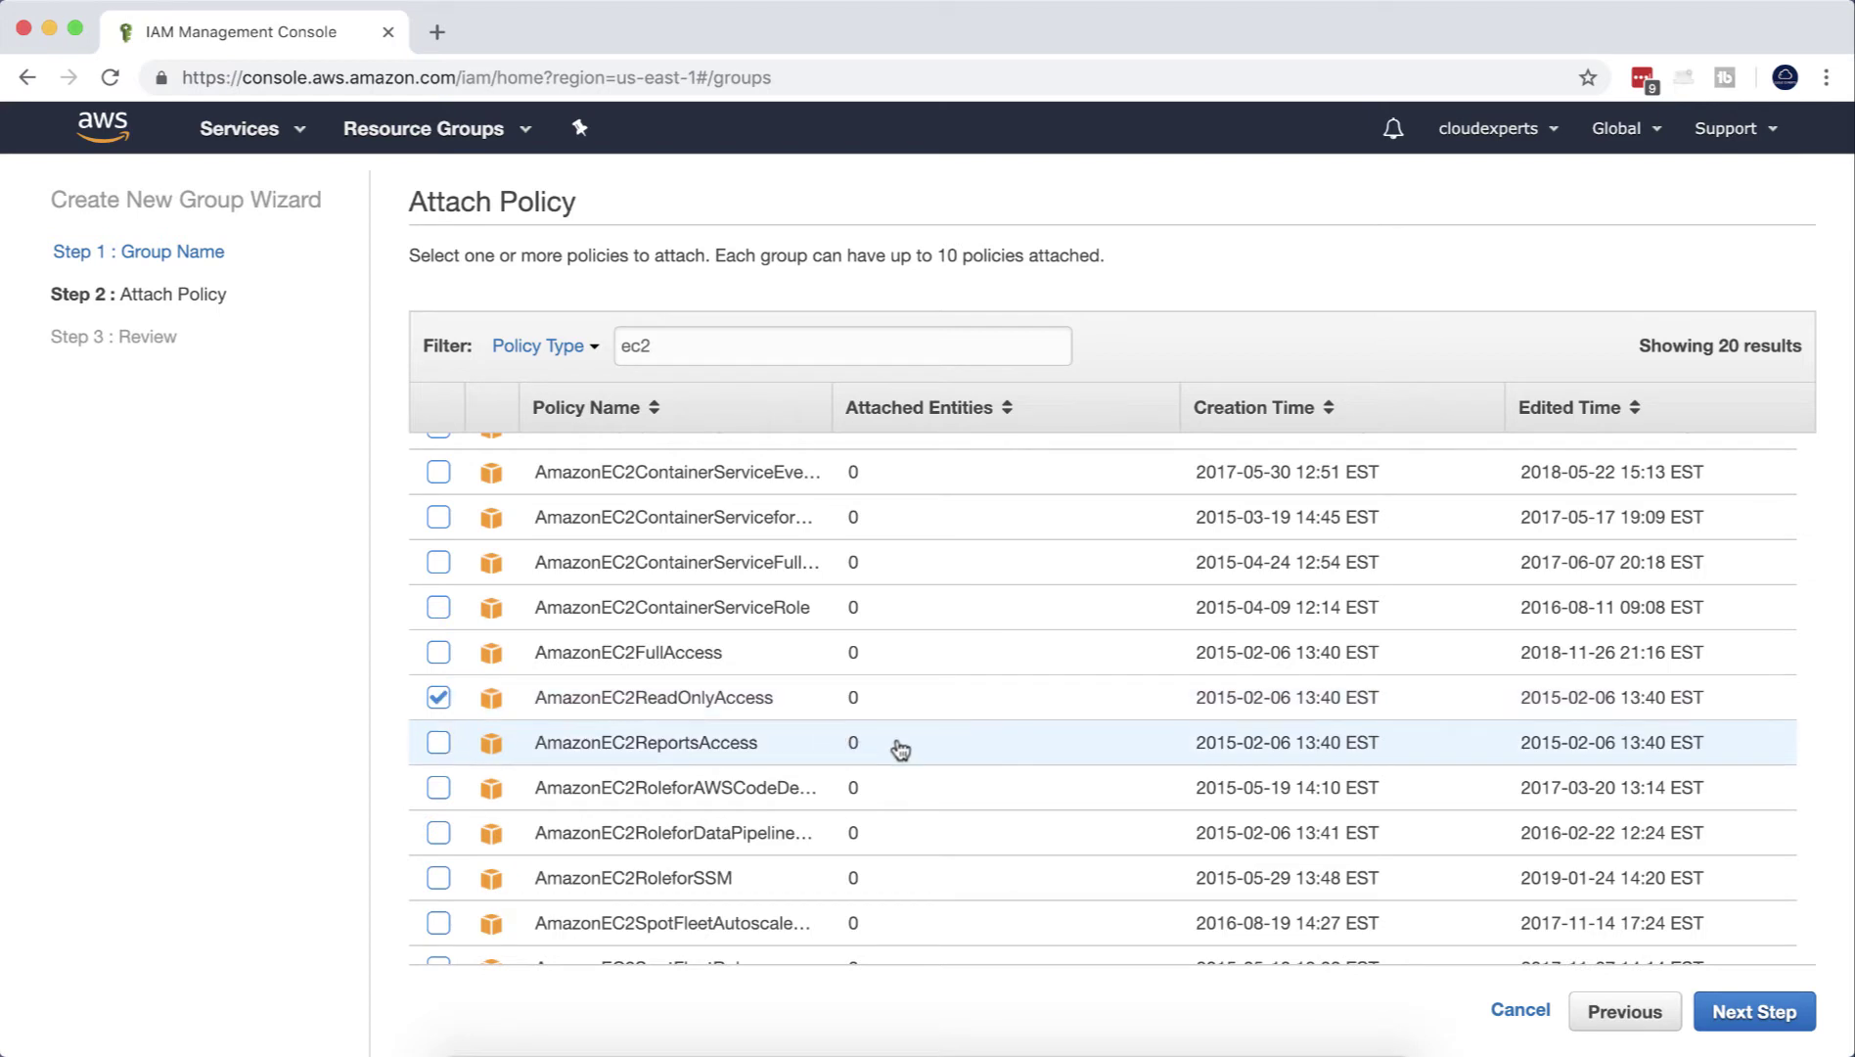
pyautogui.click(1789, 1016)
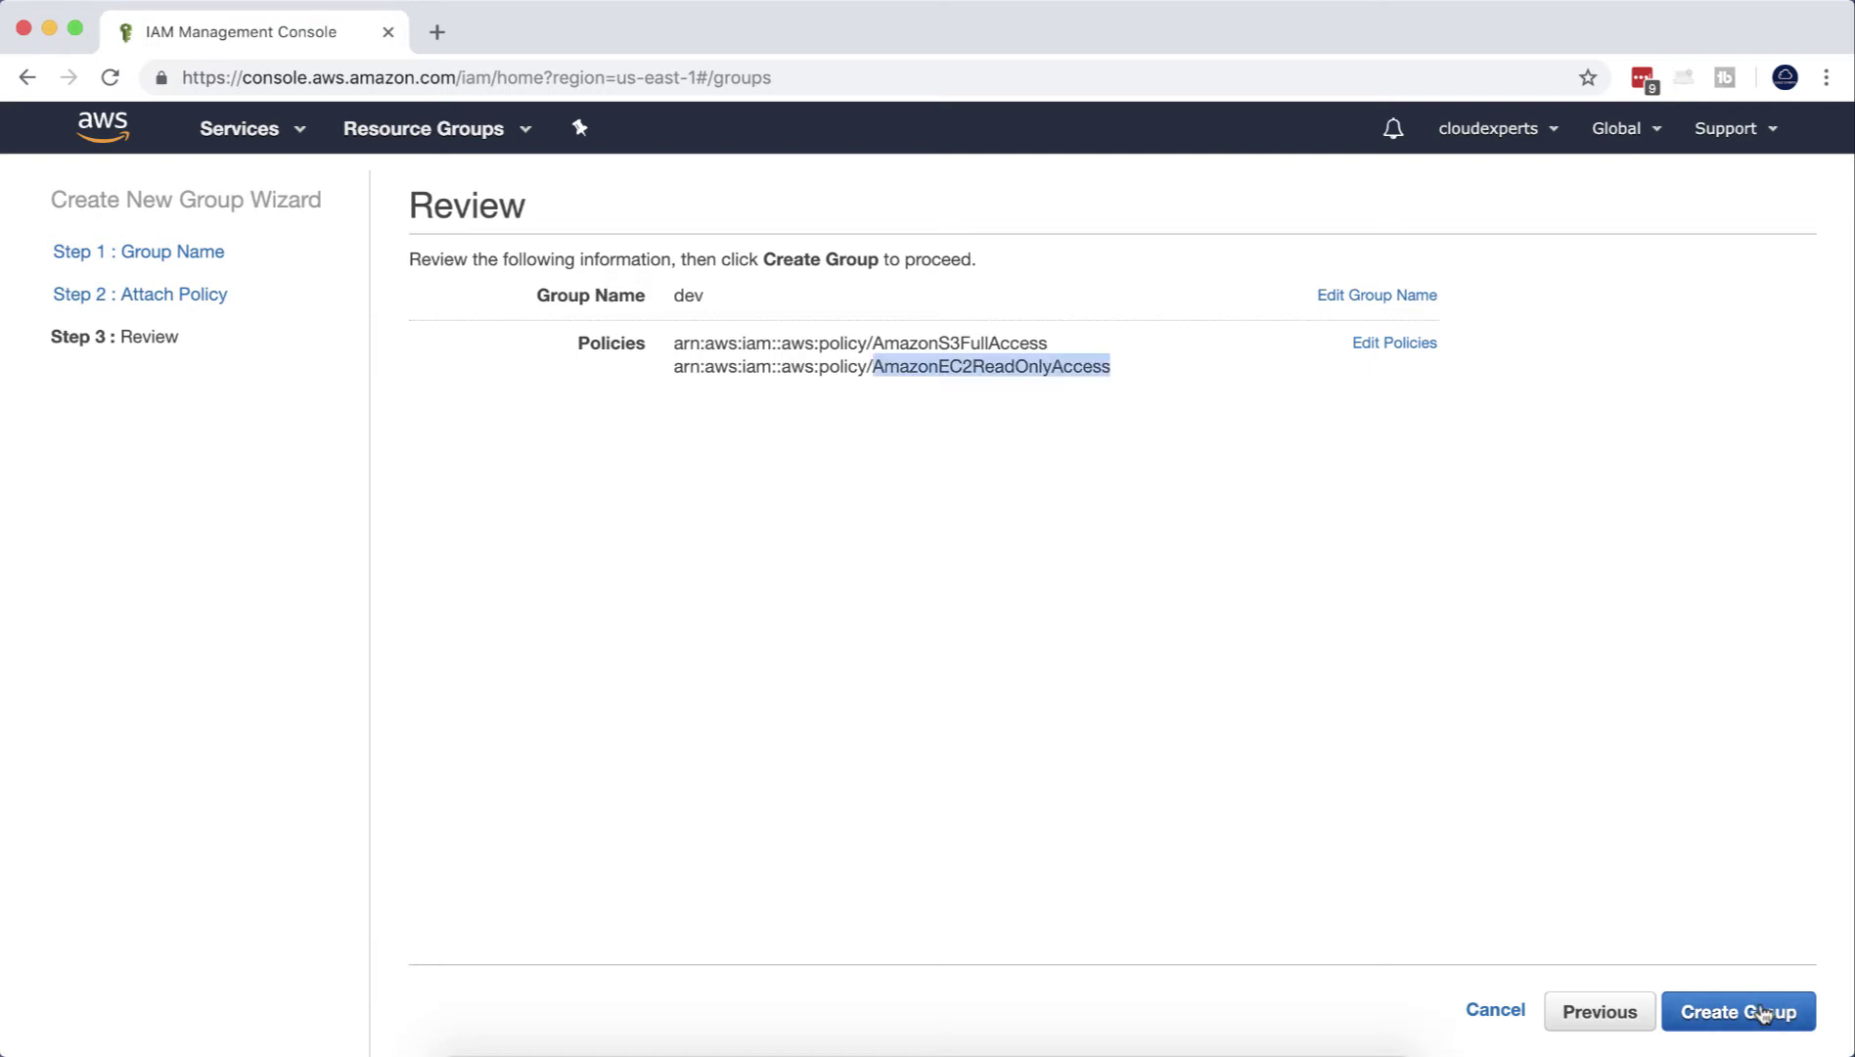
pyautogui.click(1788, 1015)
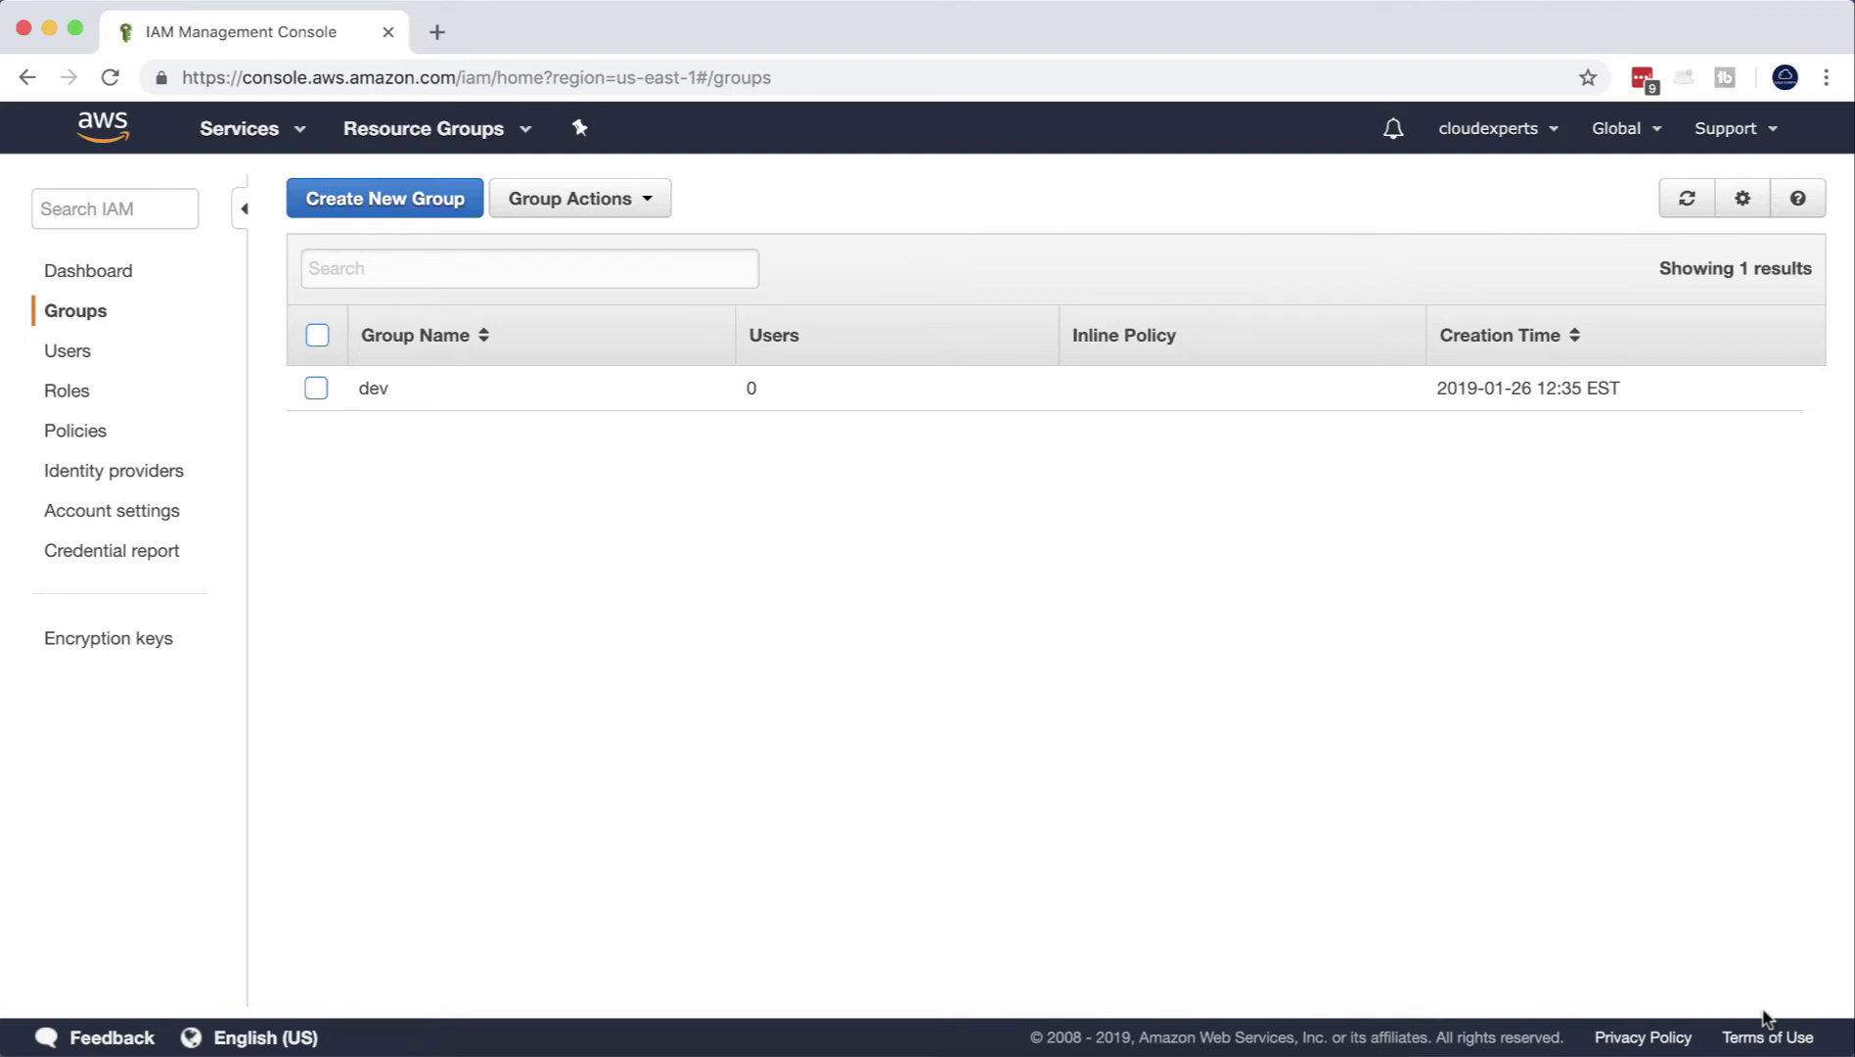
# - Add the cloudexpert user to the dev group
pyautogui.click(318, 389)
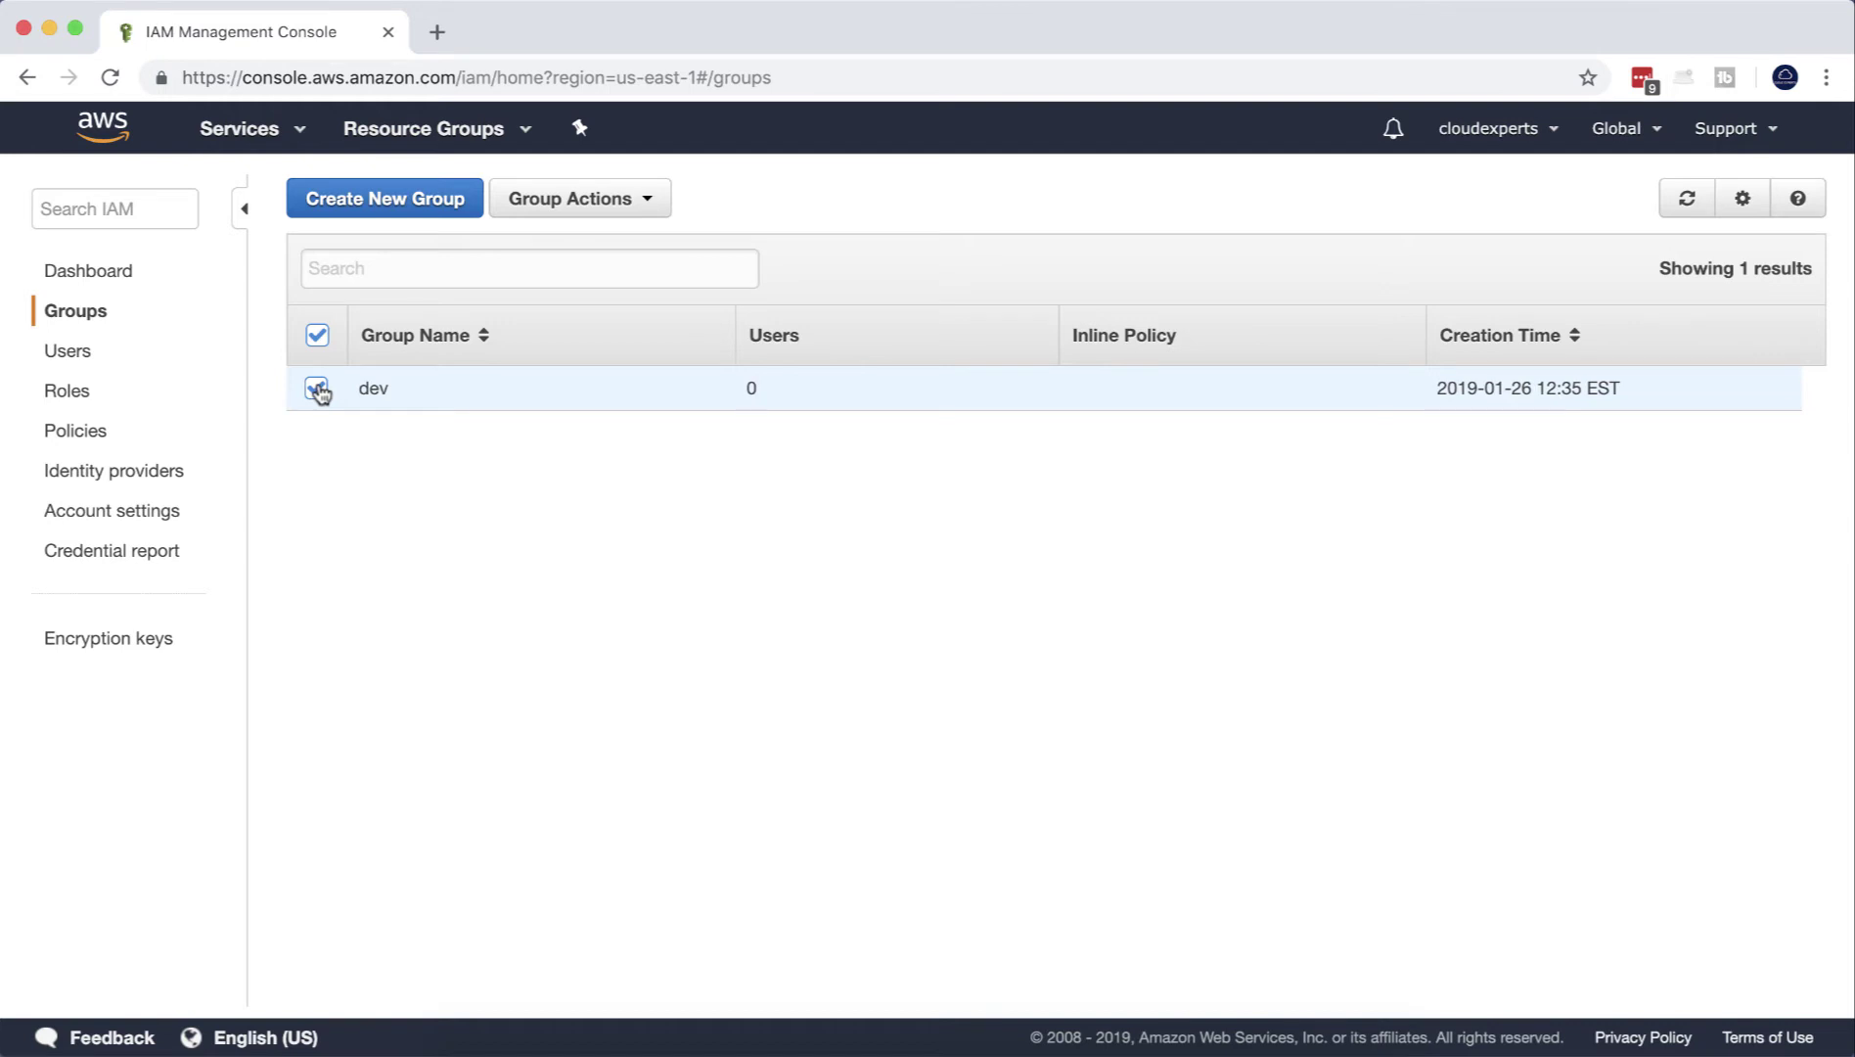
pyautogui.click(641, 208)
pyautogui.click(668, 256)
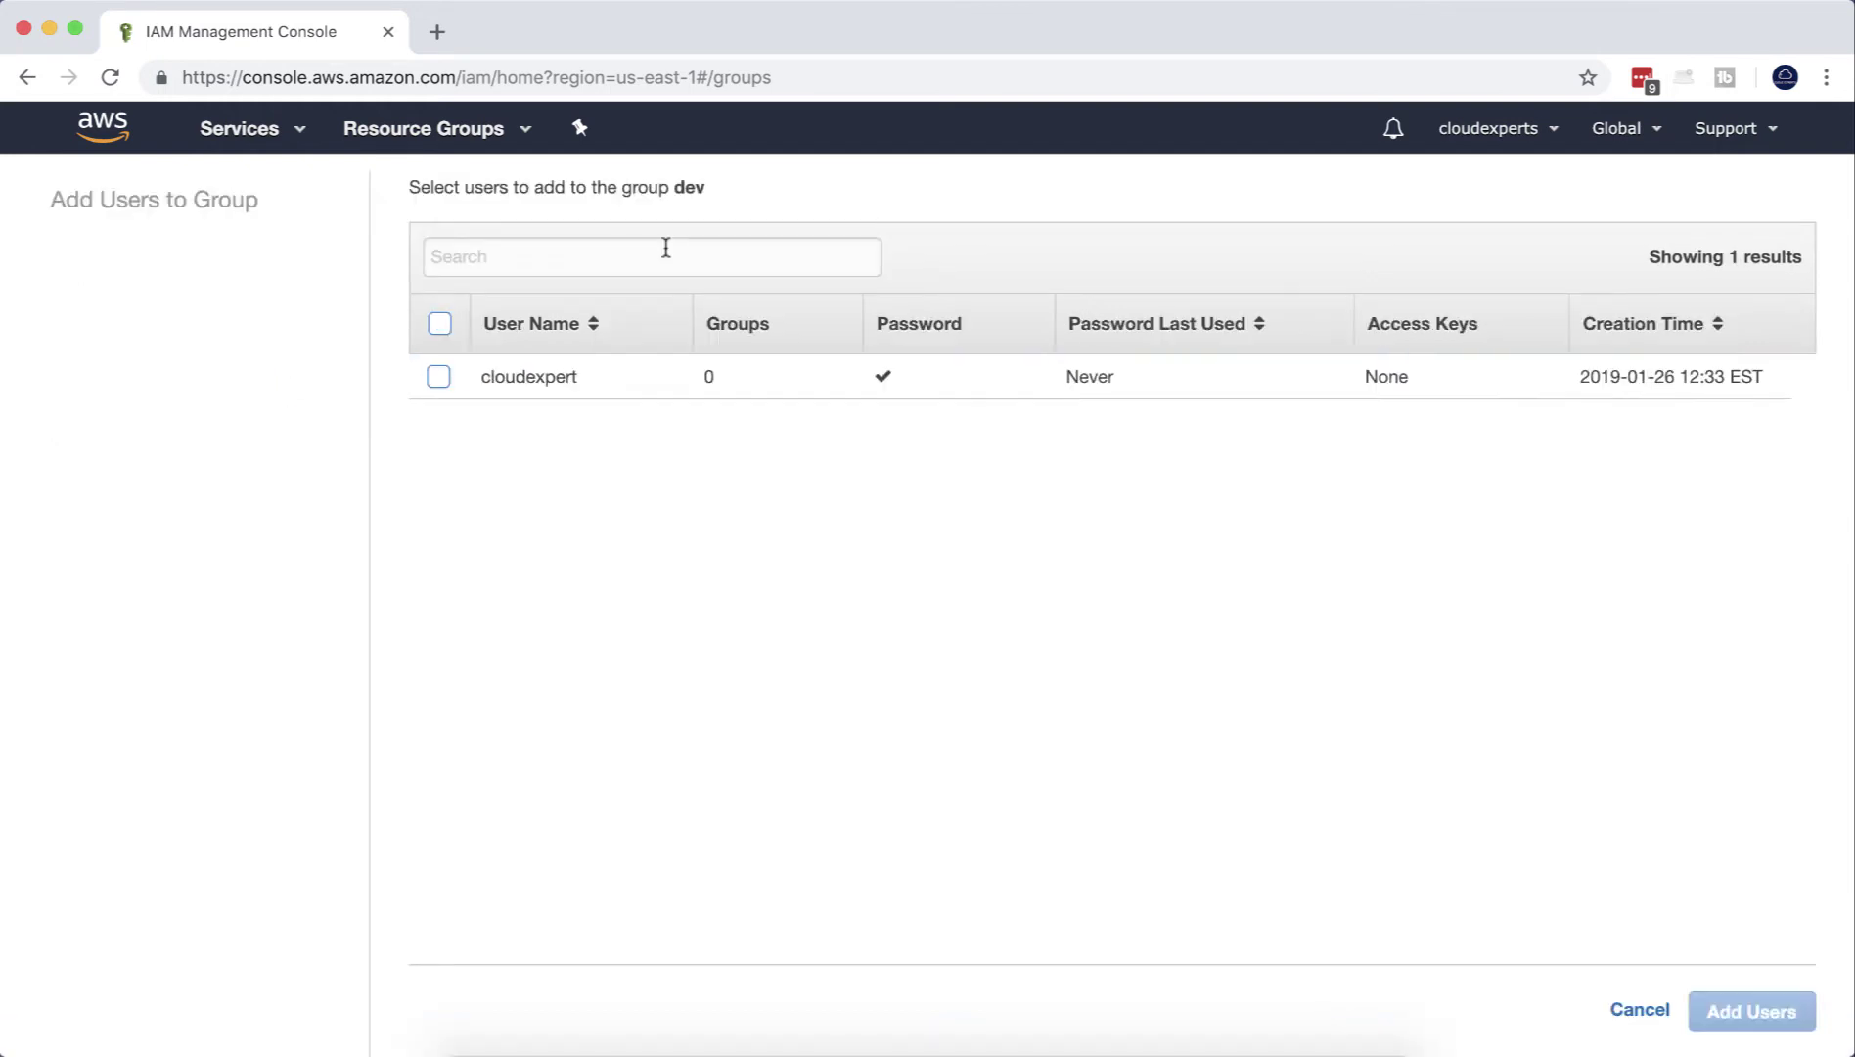
pyautogui.click(438, 377)
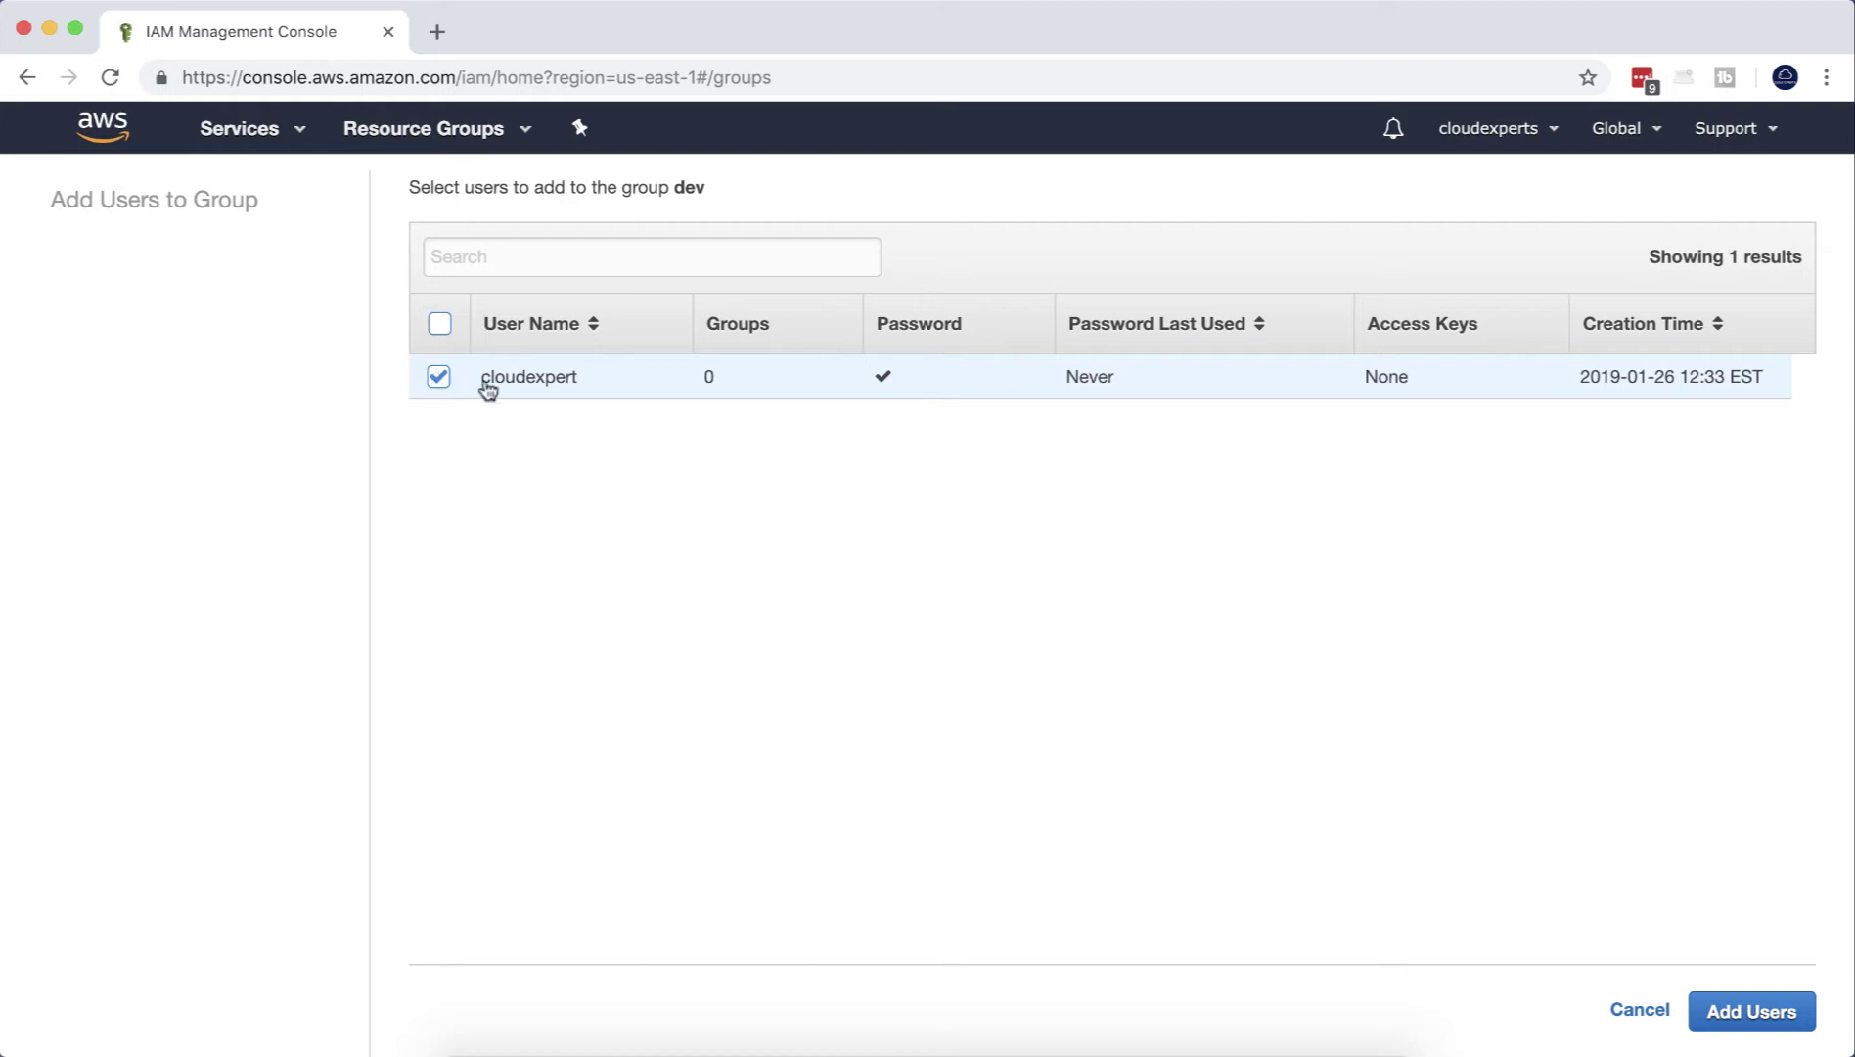
pyautogui.click(1748, 1017)
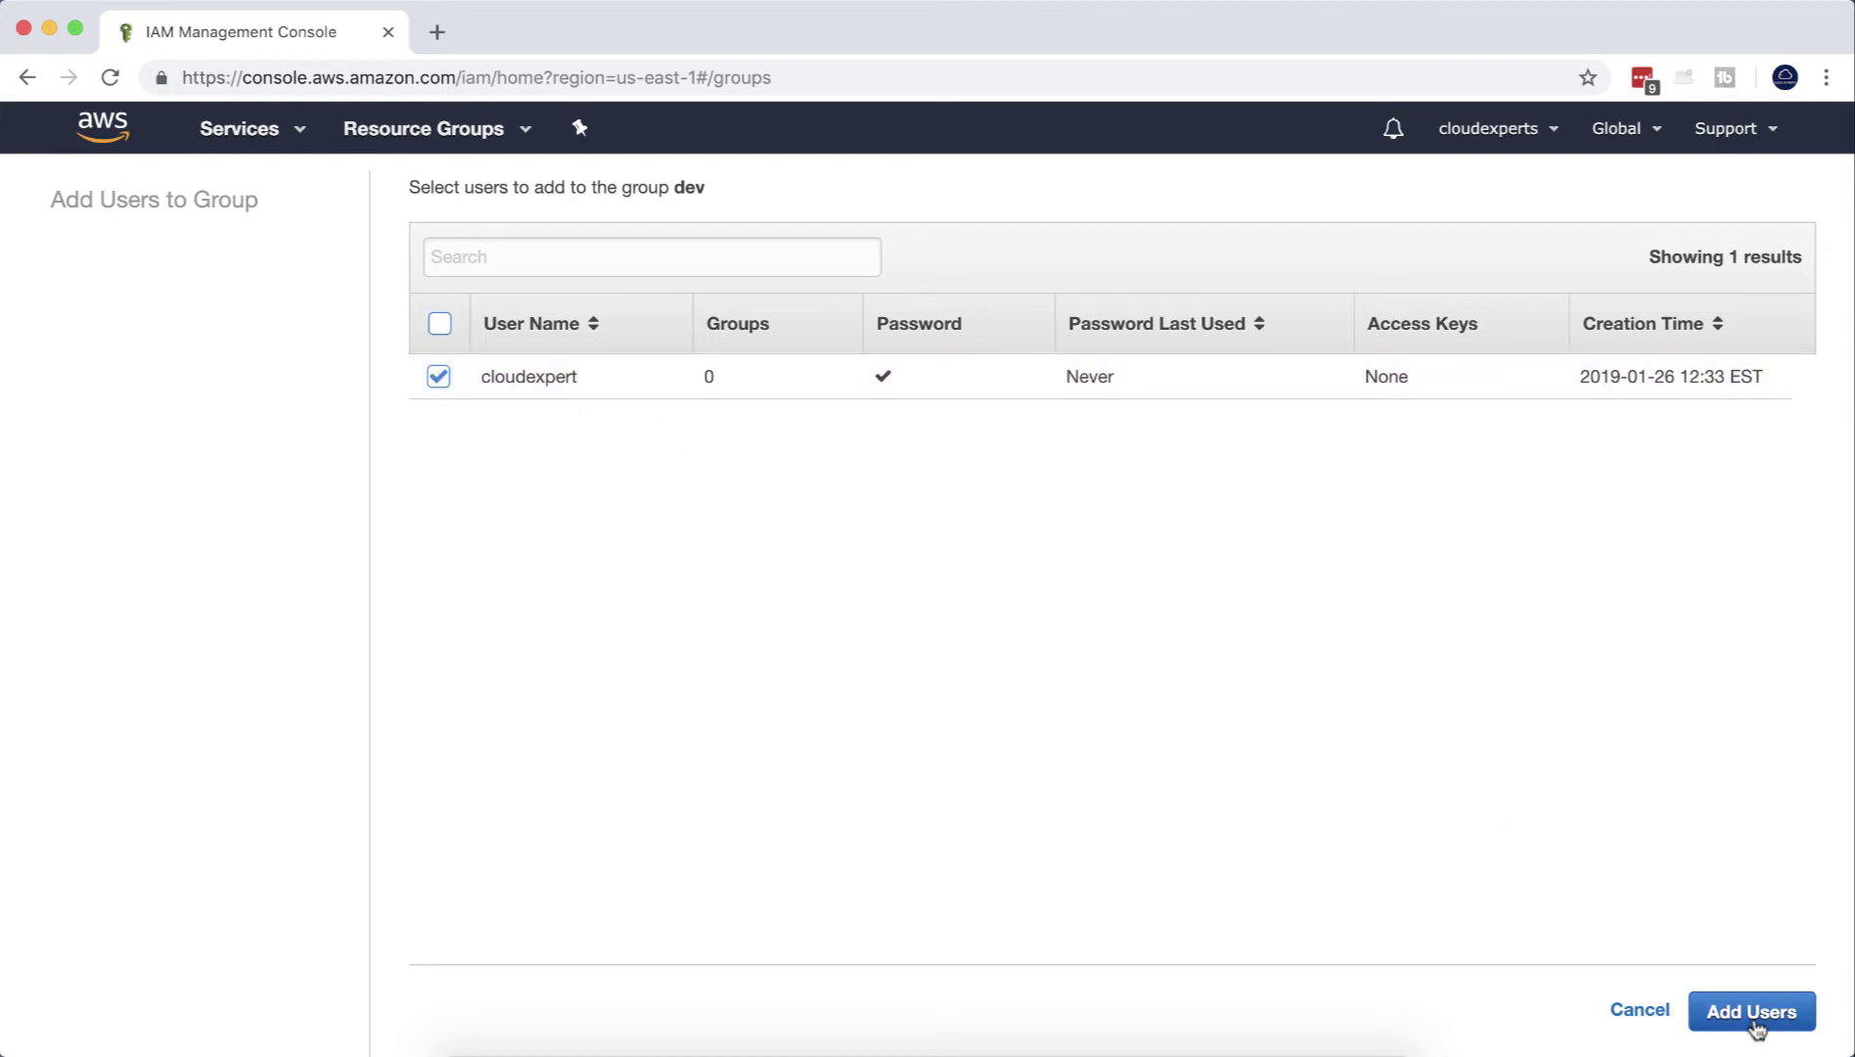
# - Examine the cloudexpert user's permissions inherited from its group and its group membership
pyautogui.click(73, 355)
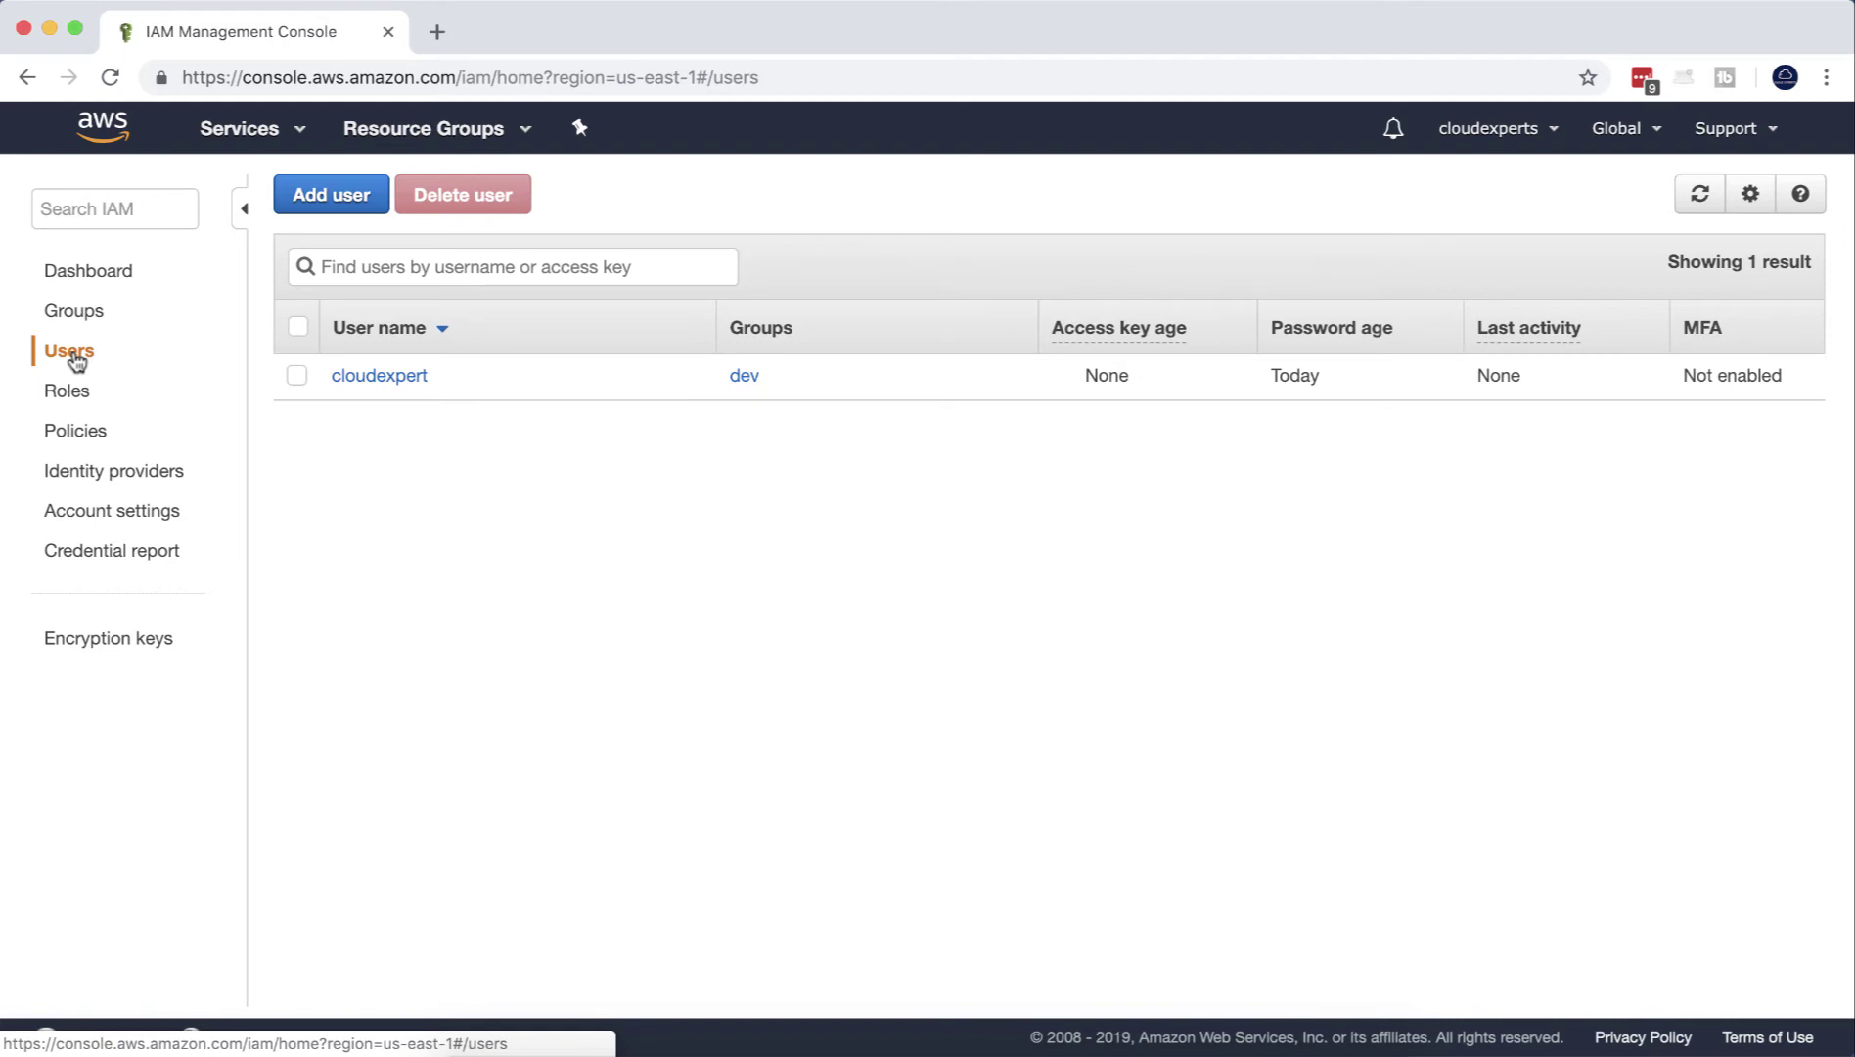
pyautogui.click(391, 377)
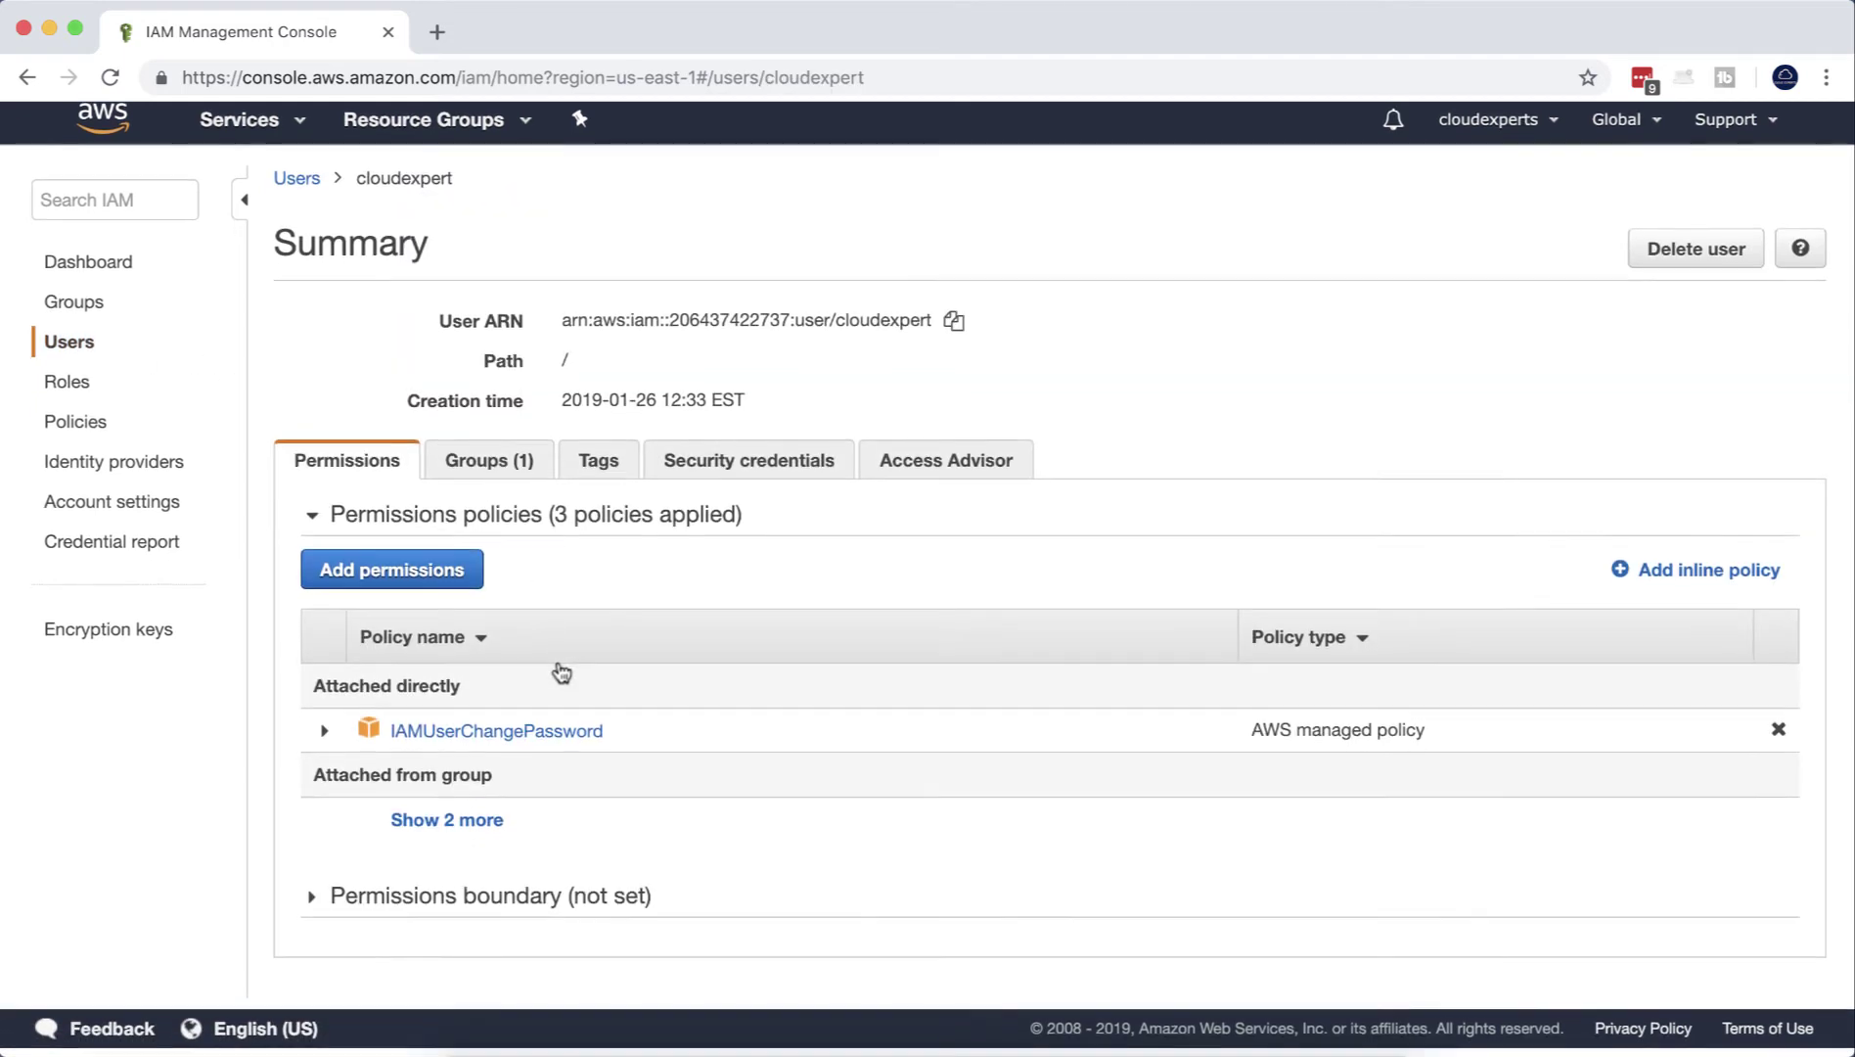
pyautogui.click(495, 830)
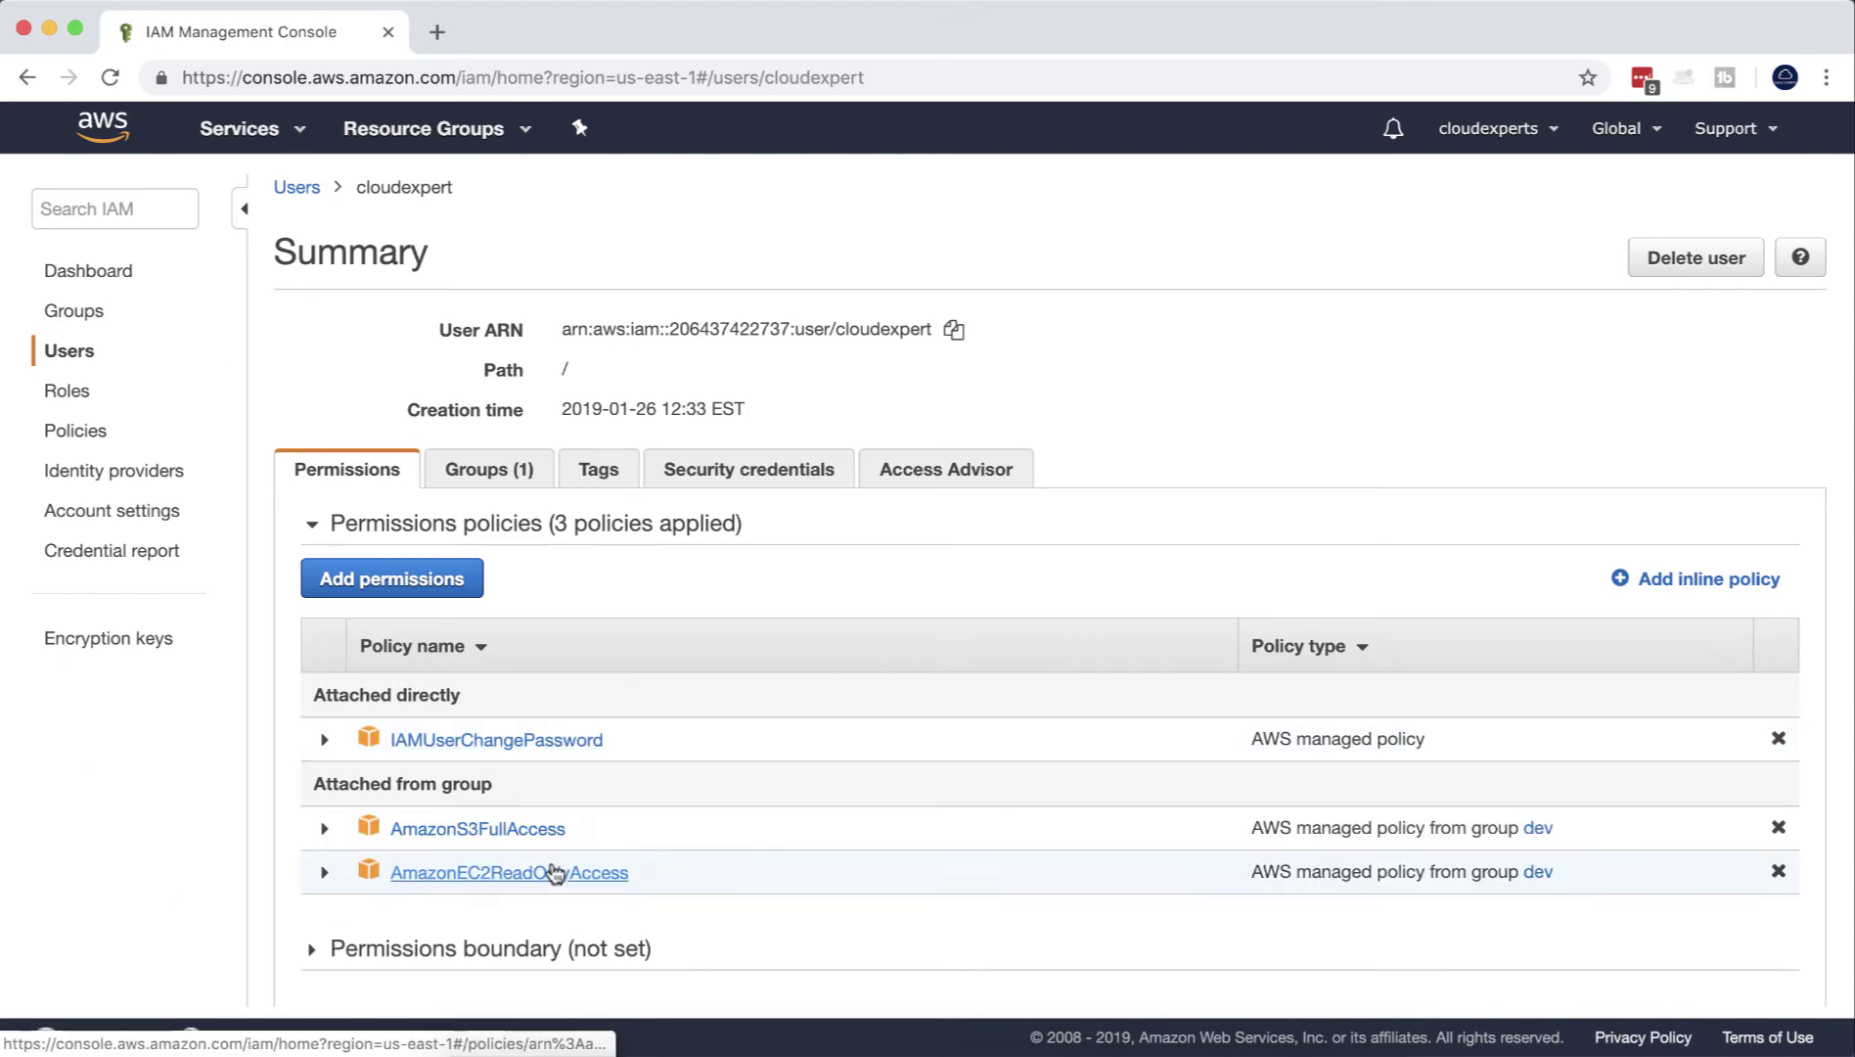
pyautogui.tripleClick(361, 782)
pyautogui.click(486, 468)
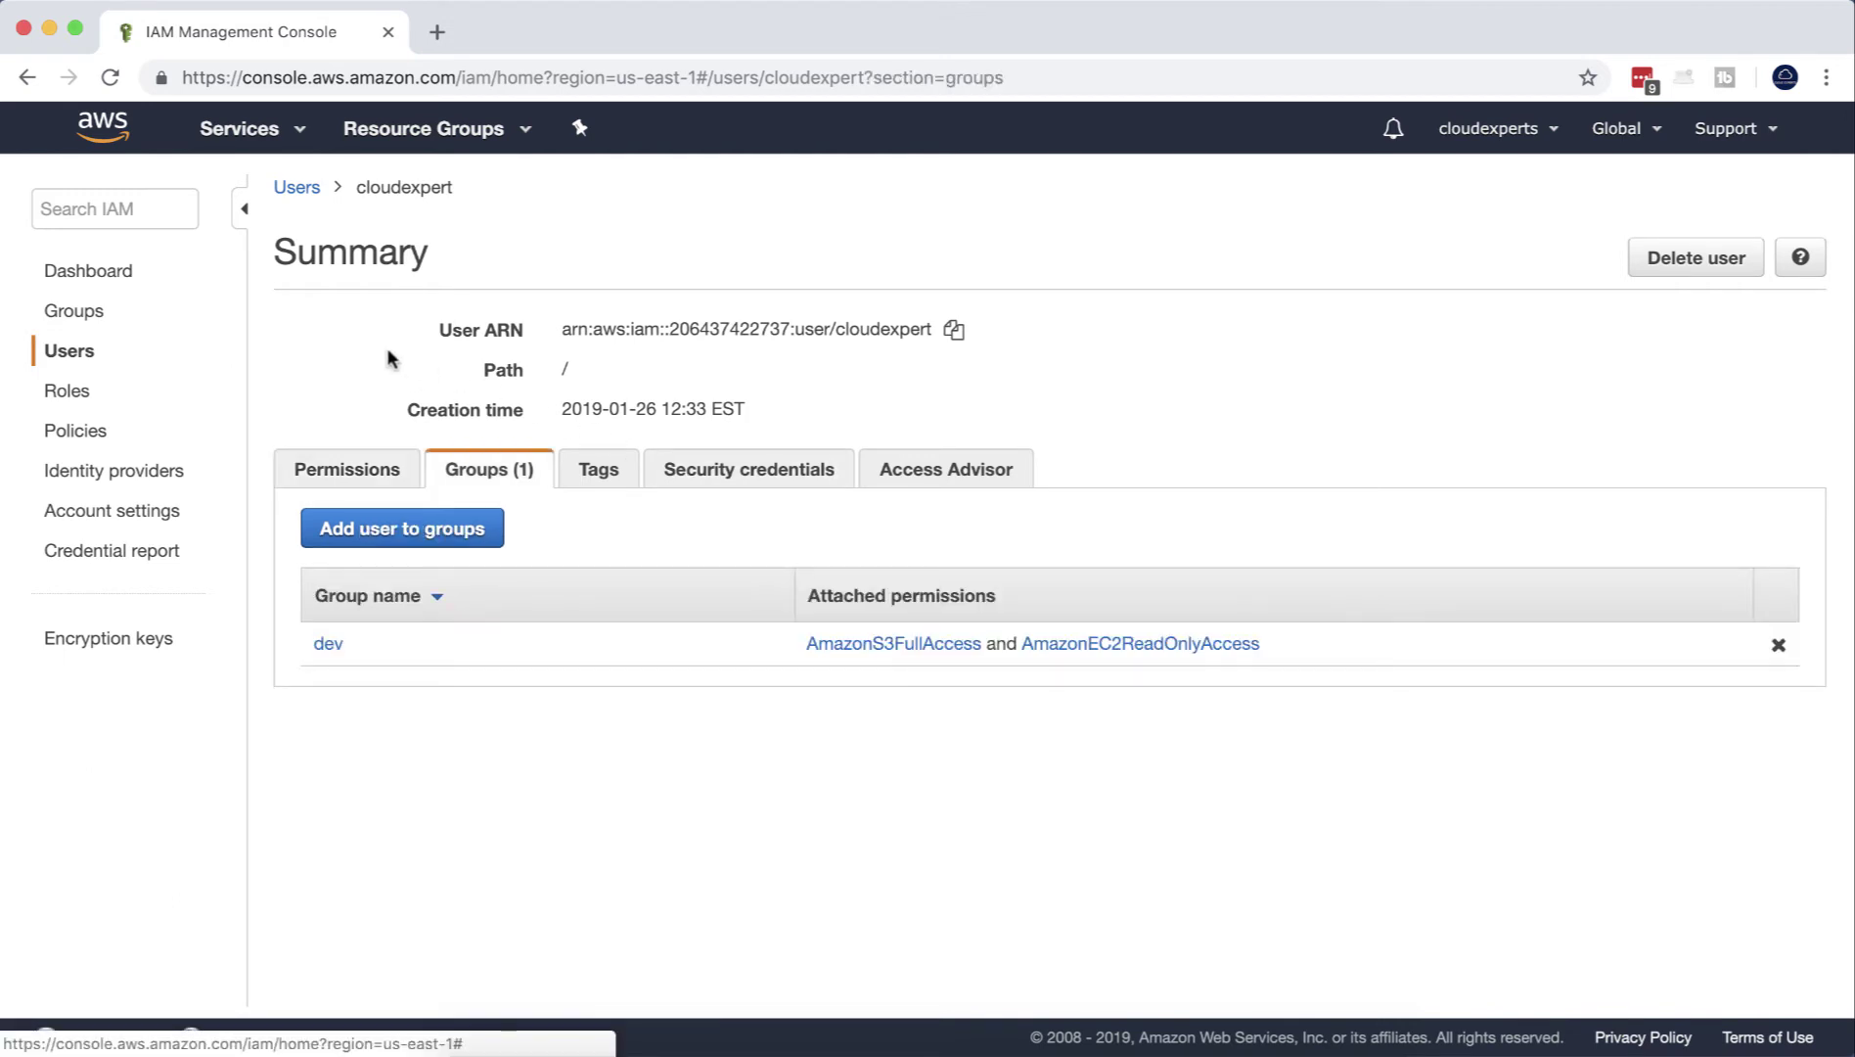
# - Apply an IAM password policy requiring at least one uppercase letter, one lowercase letter and one number, and return to the IAM dashboard
pyautogui.click(108, 280)
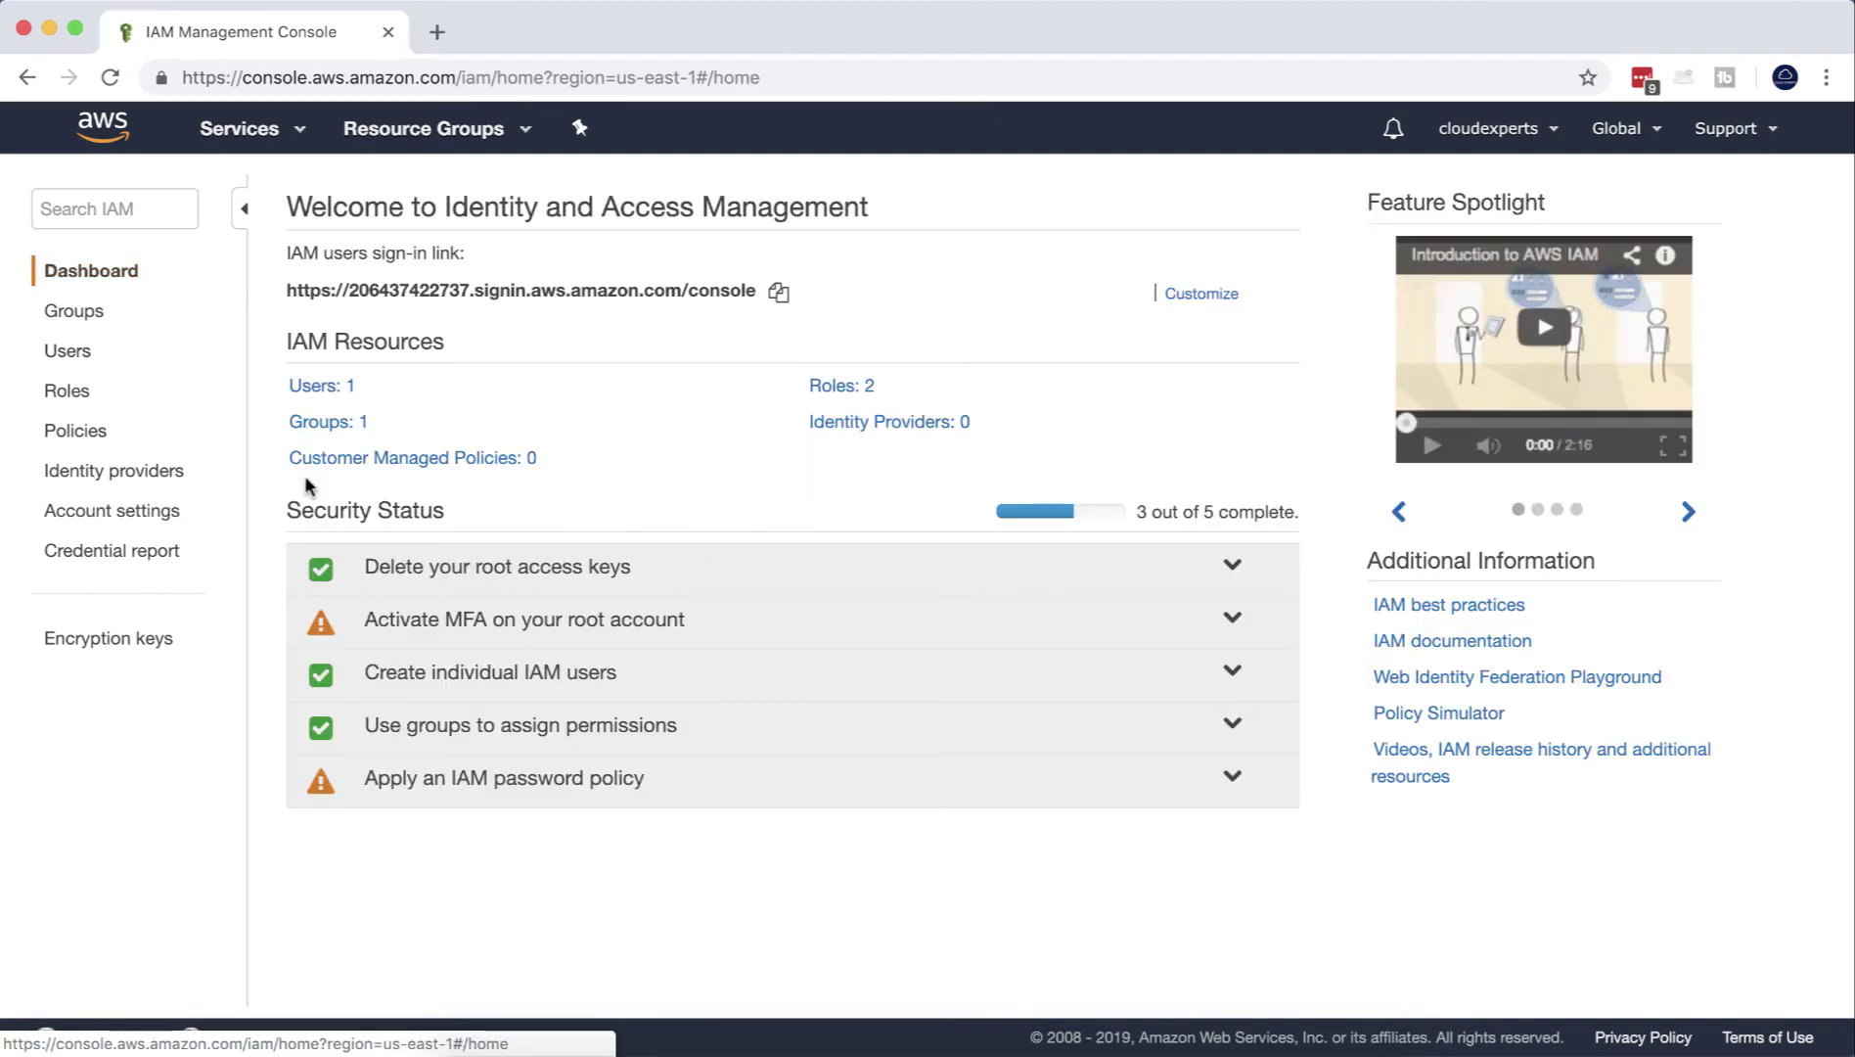
pyautogui.click(580, 796)
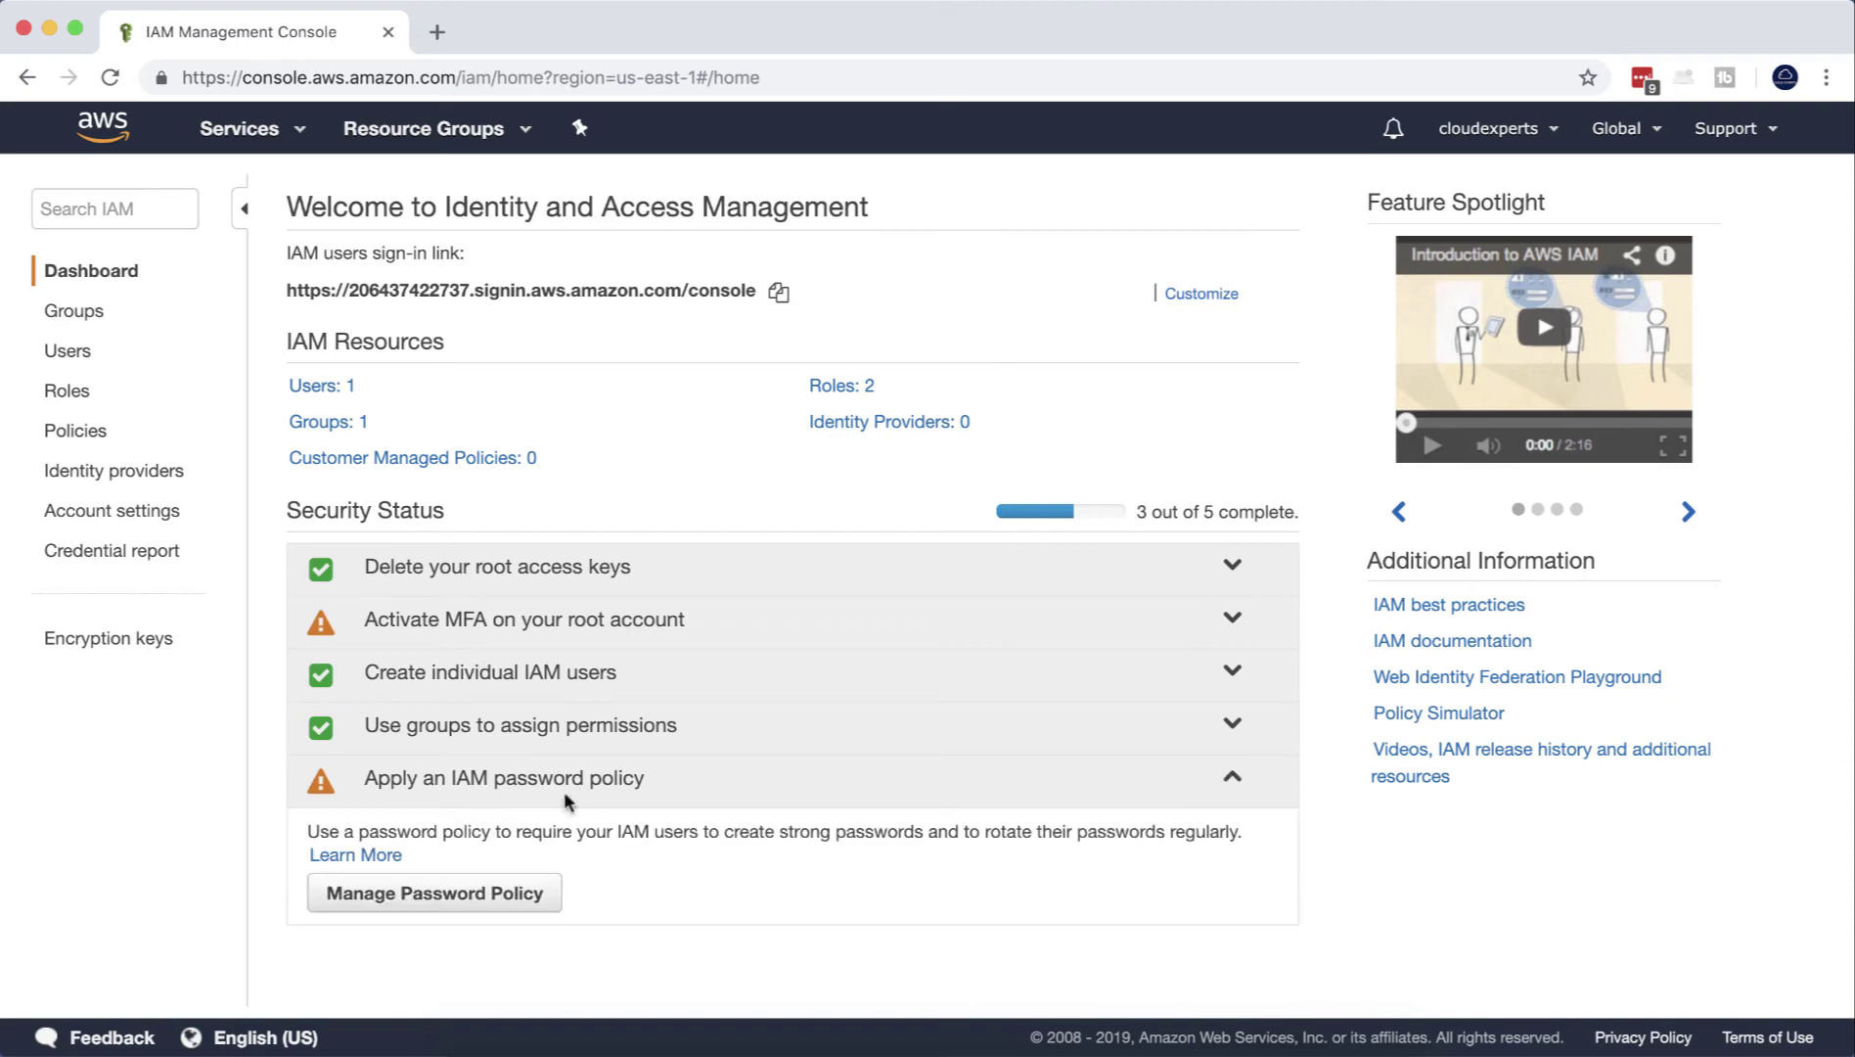
pyautogui.click(487, 888)
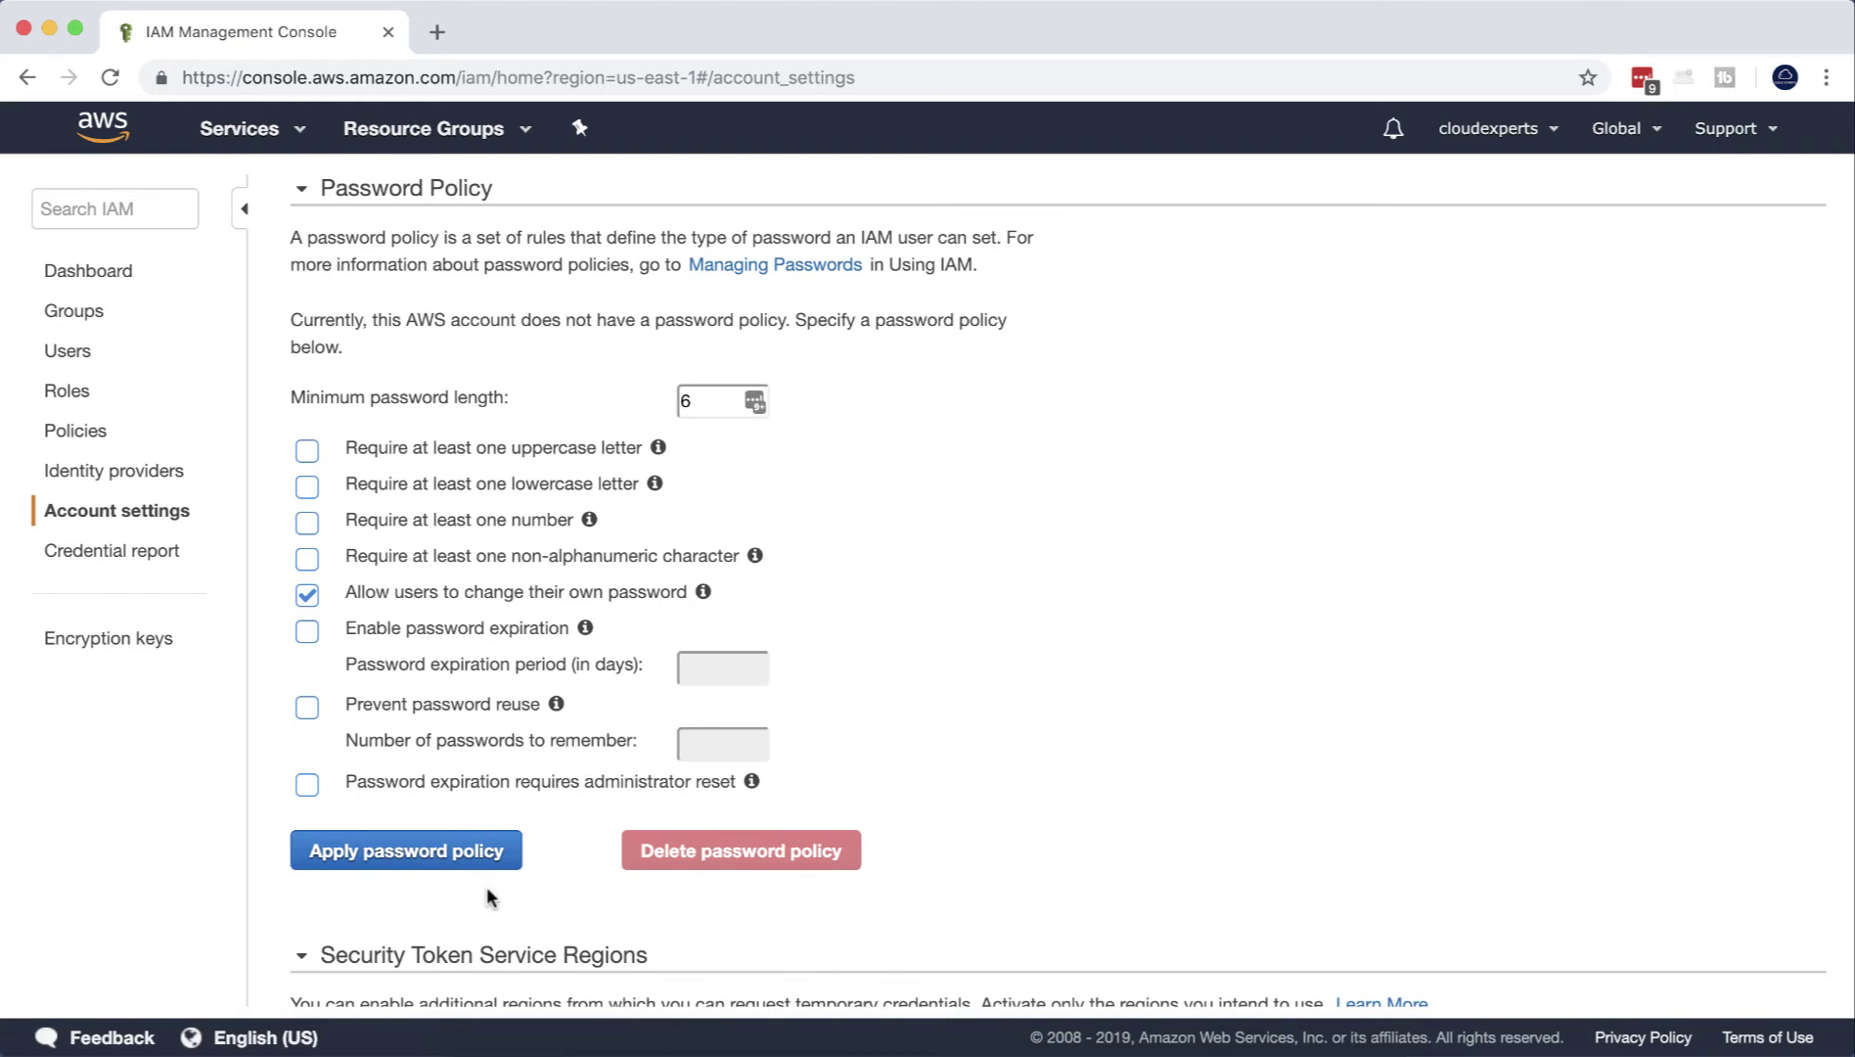
pyautogui.click(307, 451)
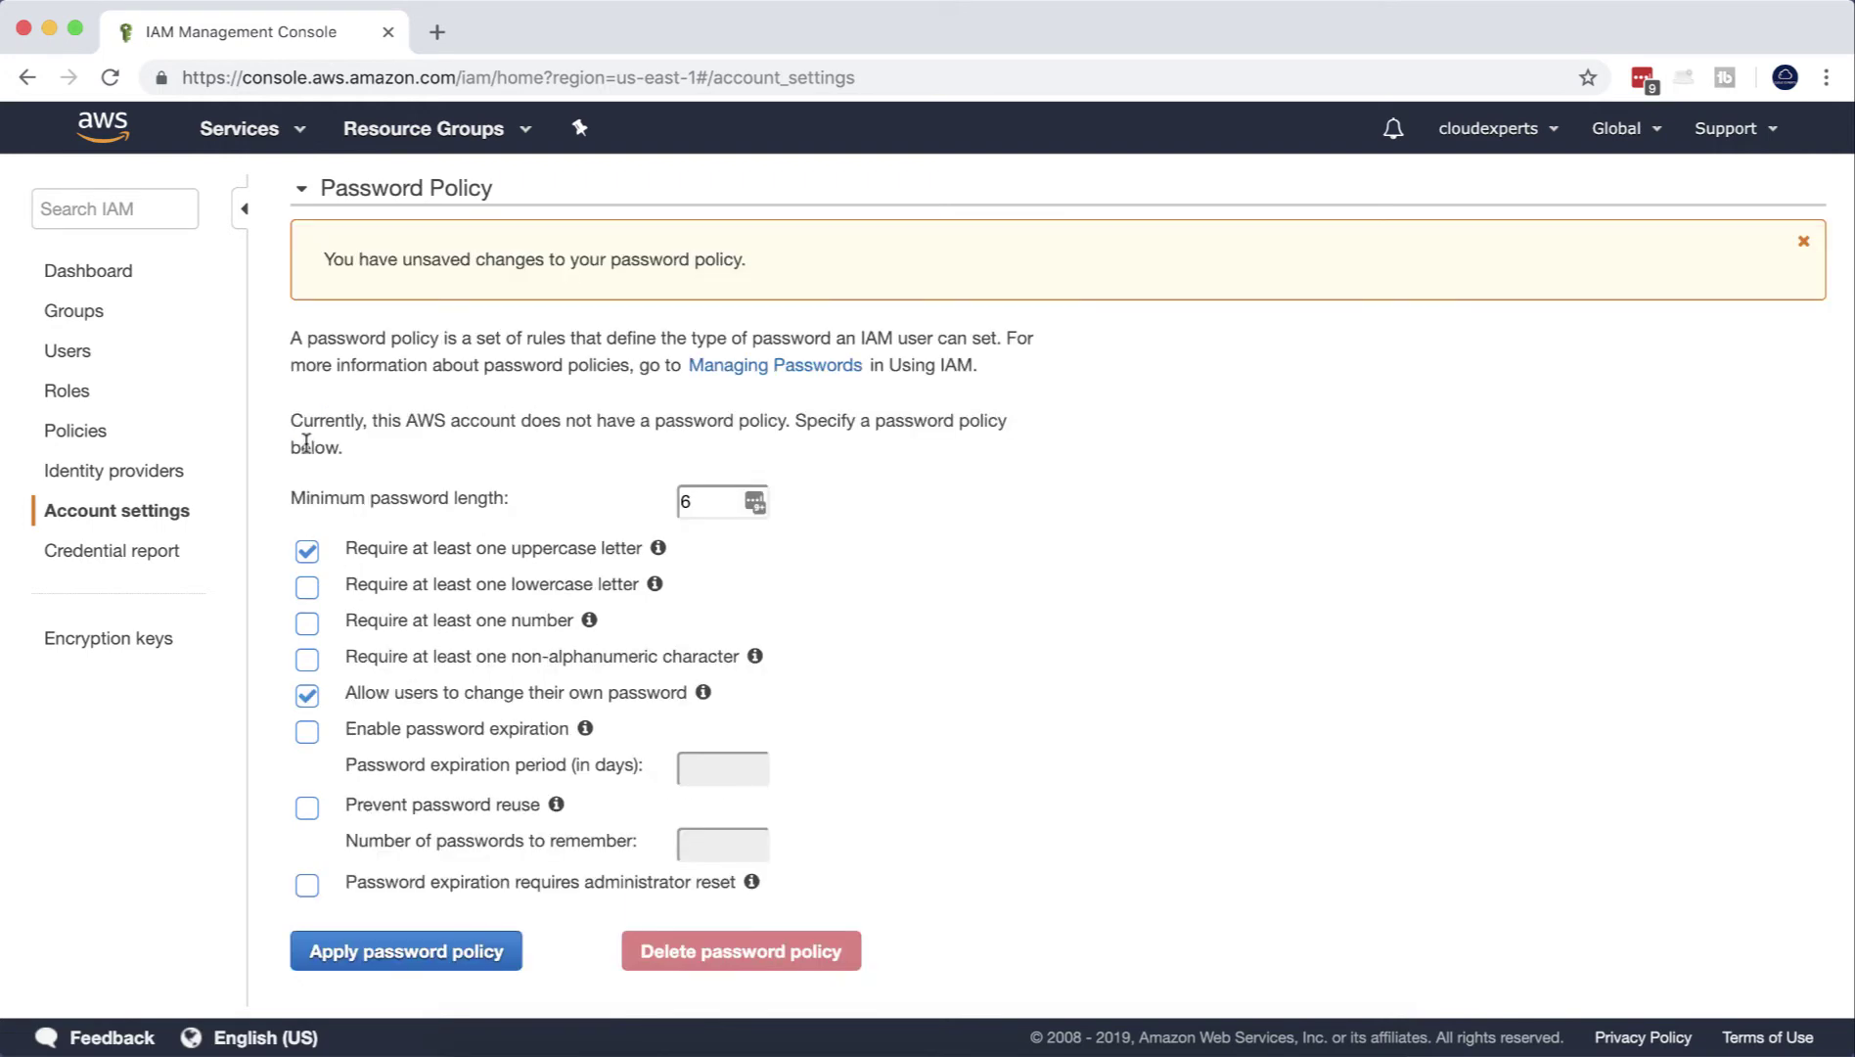
pyautogui.click(308, 587)
pyautogui.click(306, 624)
pyautogui.scroll(-3, 382, 748)
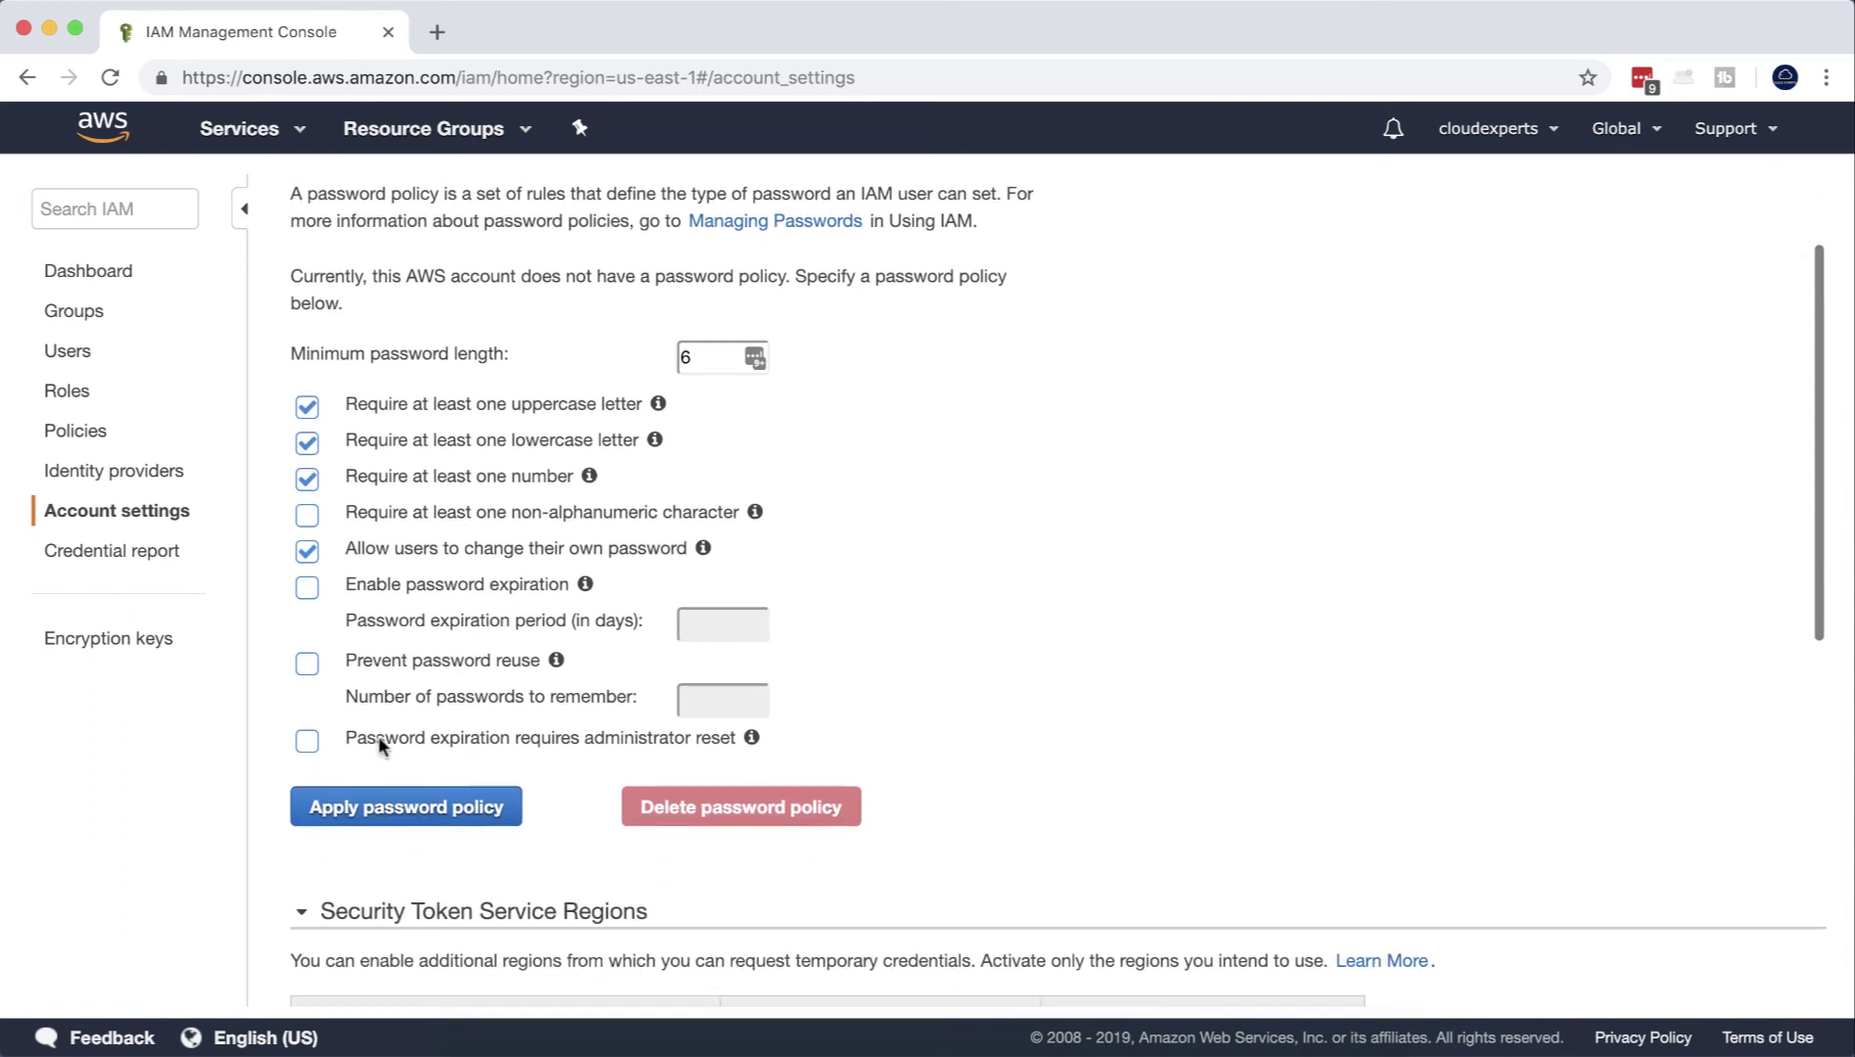
pyautogui.click(402, 804)
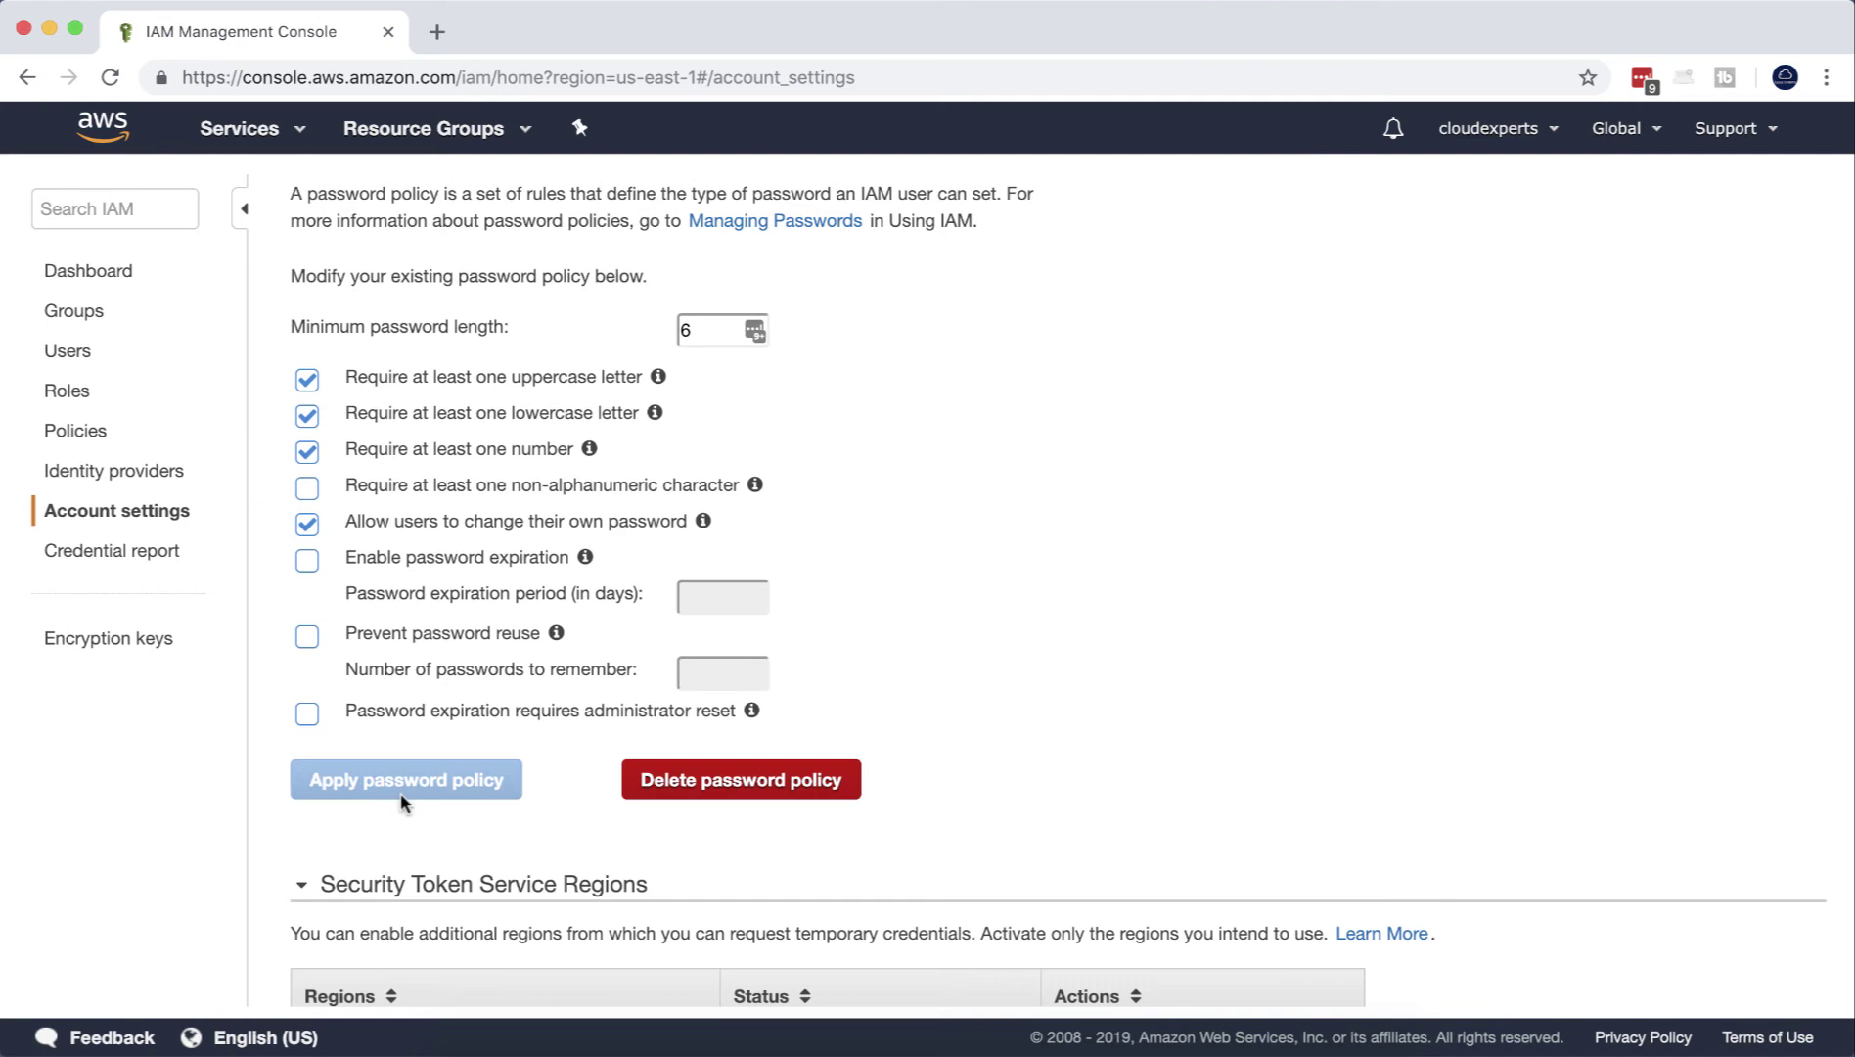
pyautogui.click(112, 276)
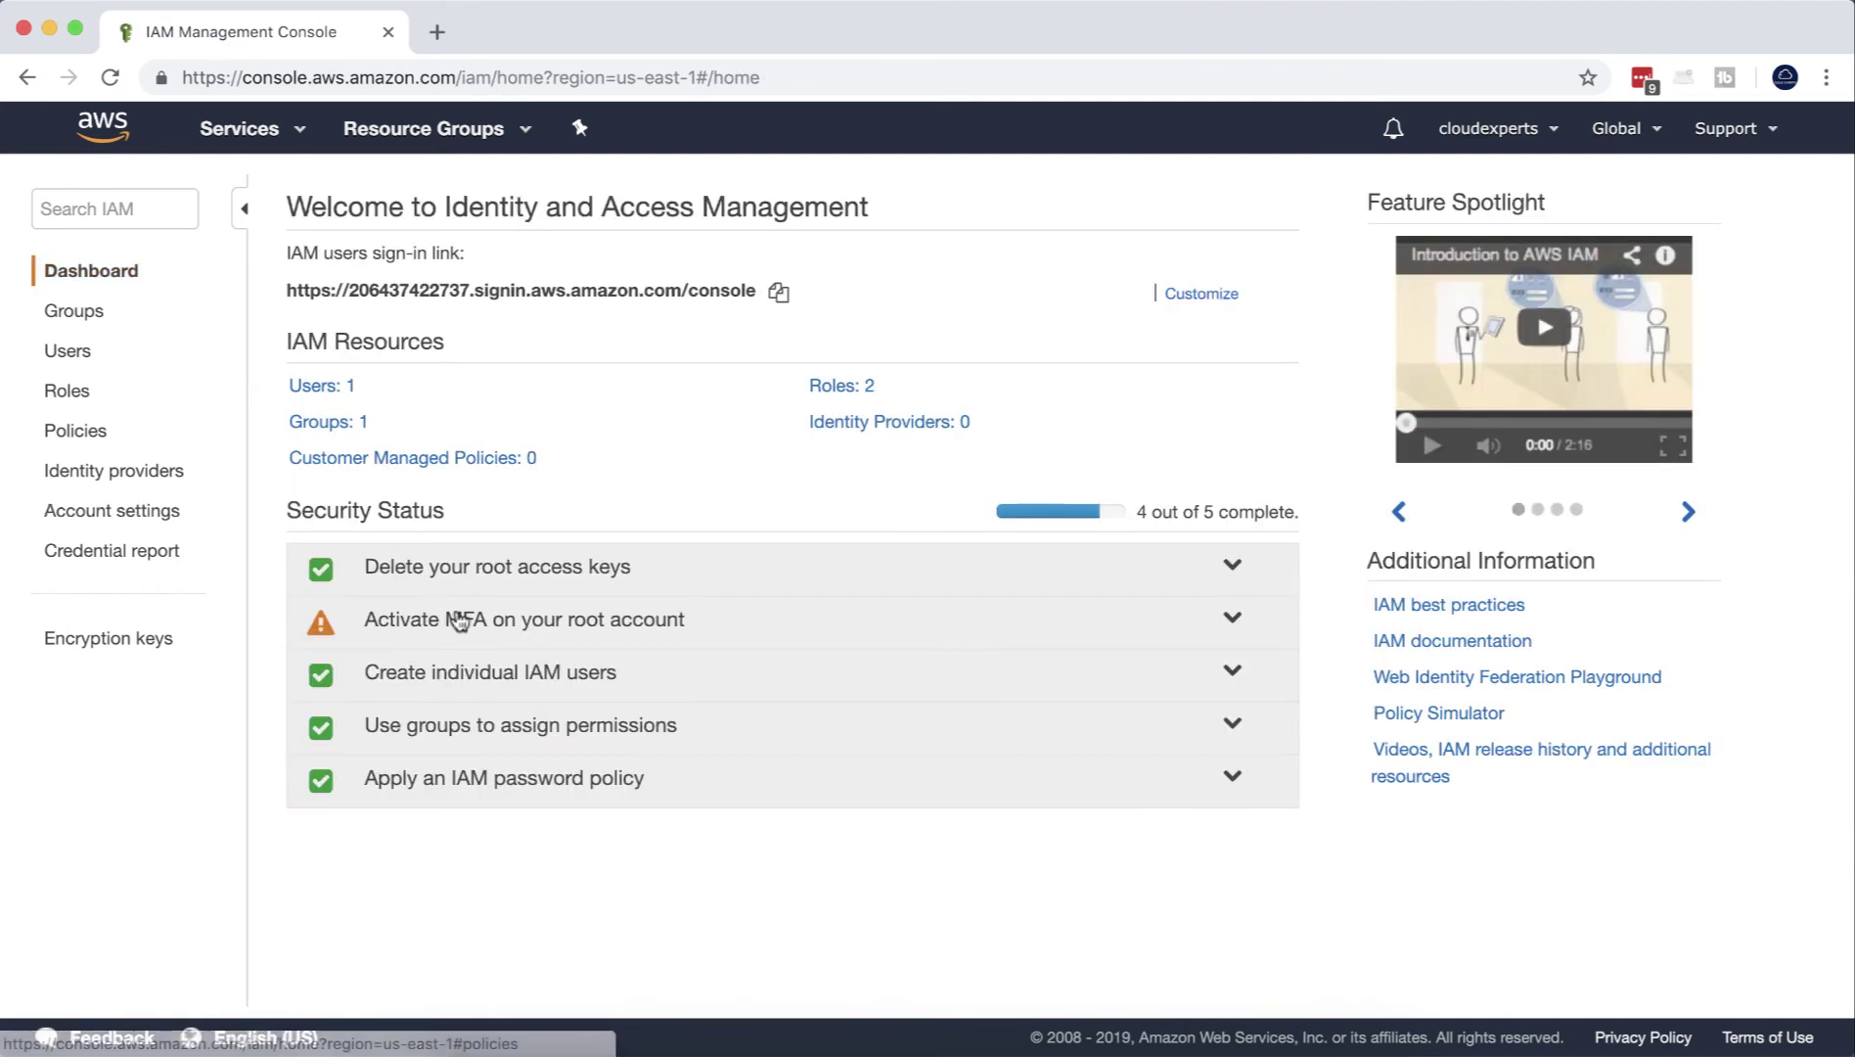